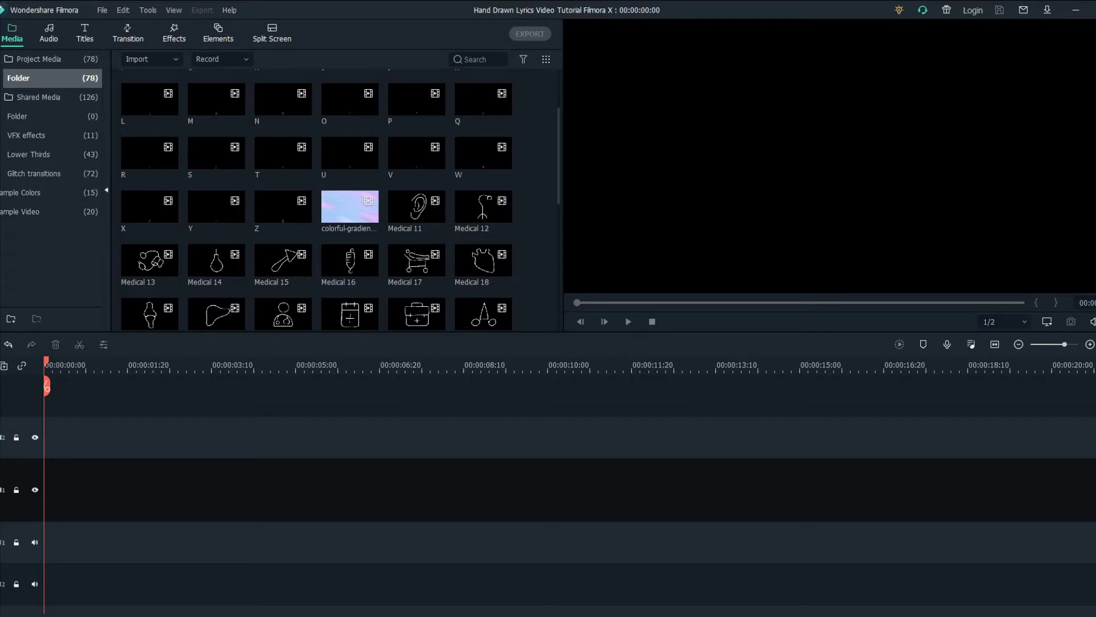
# Review the project's media folder and the Envato pages for the gradient background, the hand drawn medical pack and the sketch typeface
pyautogui.scroll(3, 340, 200)
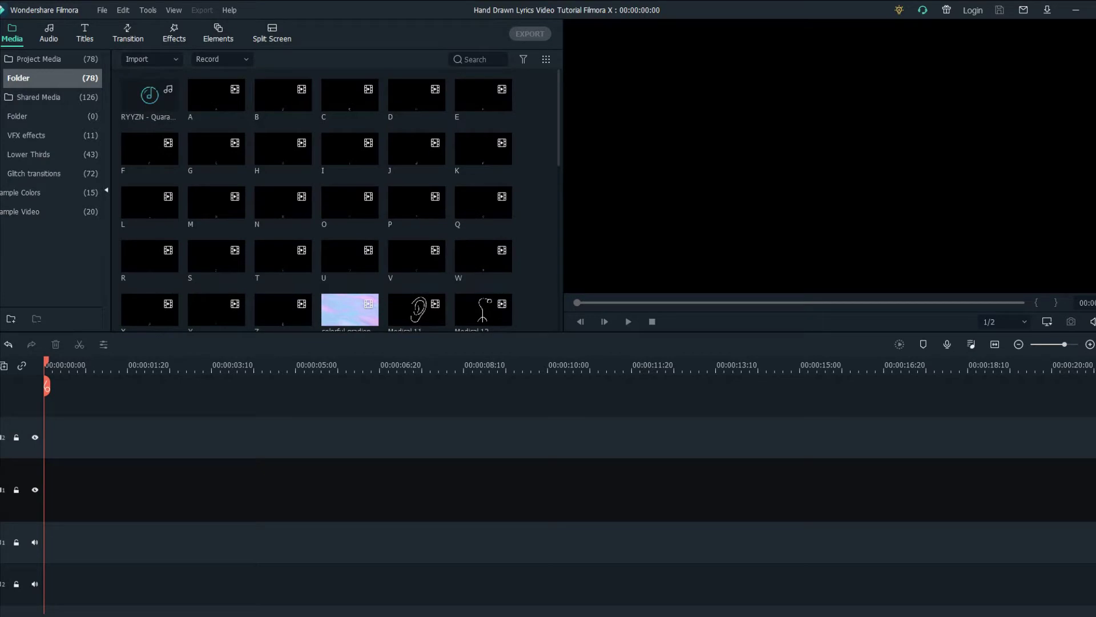
pyautogui.scroll(-5, 340, 200)
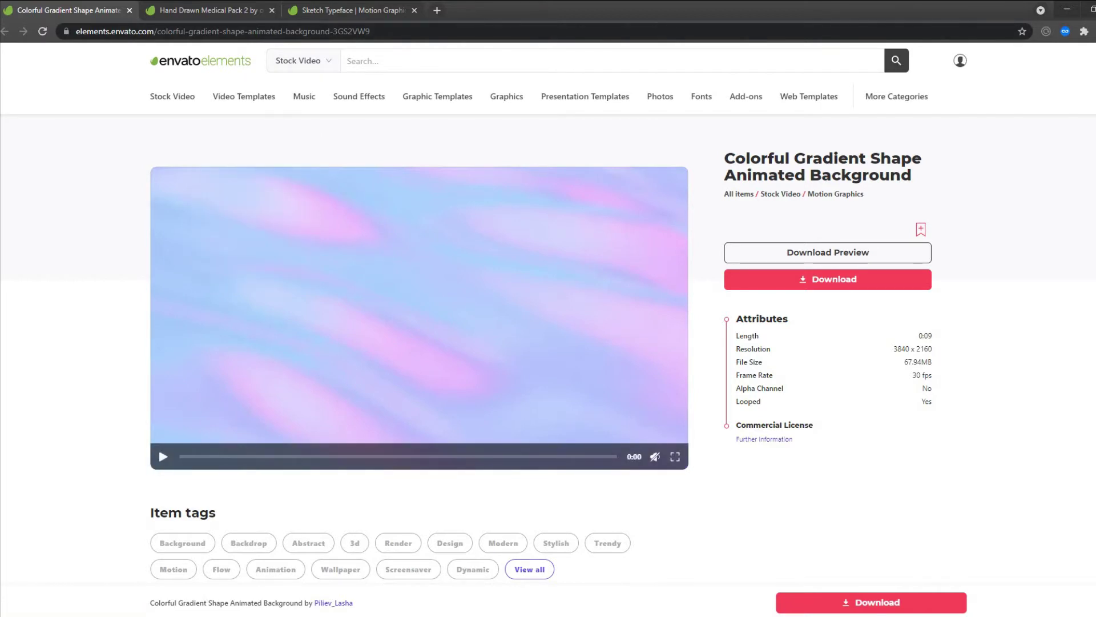
pyautogui.hotkey('ctrl', 'Tab')
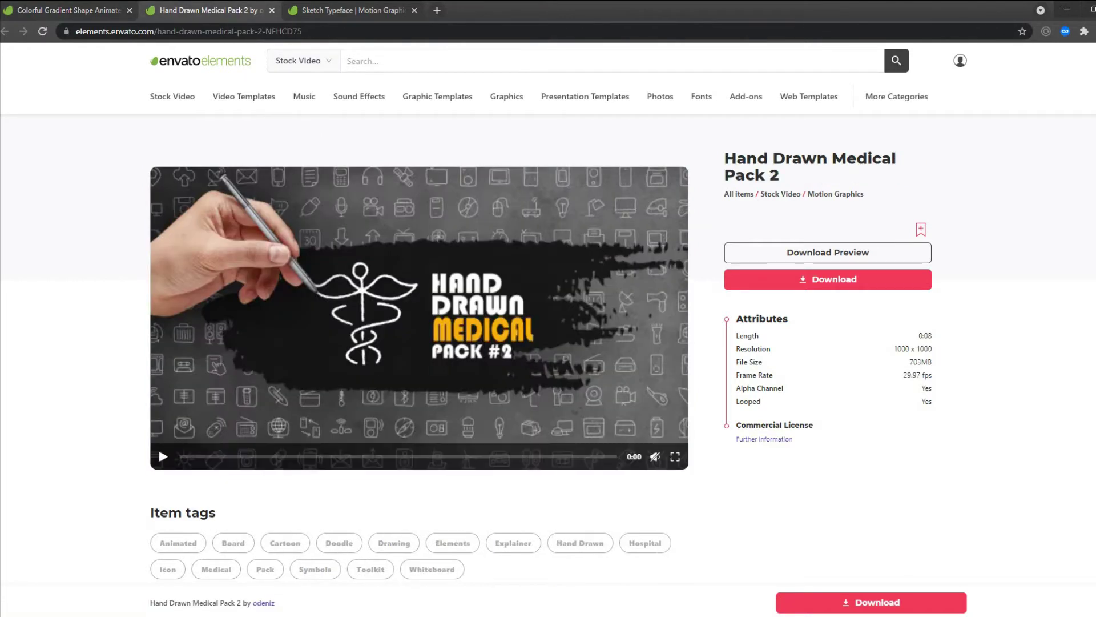
pyautogui.hotkey('ctrl', 'Tab')
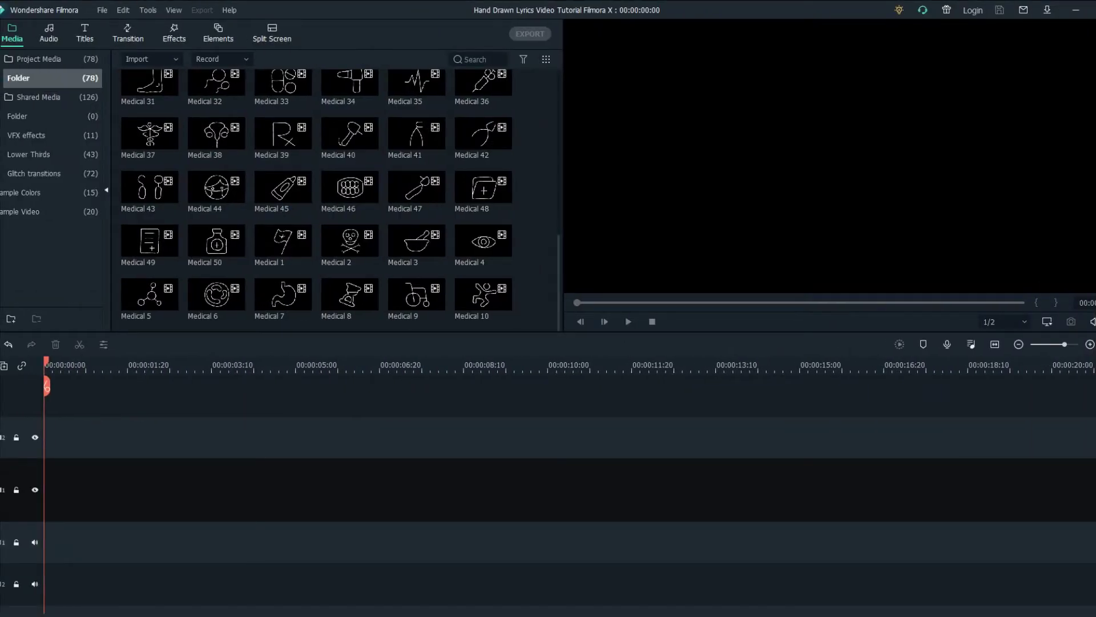
# Place the RYYZN - Quarantine song on the timeline and cover its length with three consecutive copies of the colorful gradient background
pyautogui.scroll(8, 315, 200)
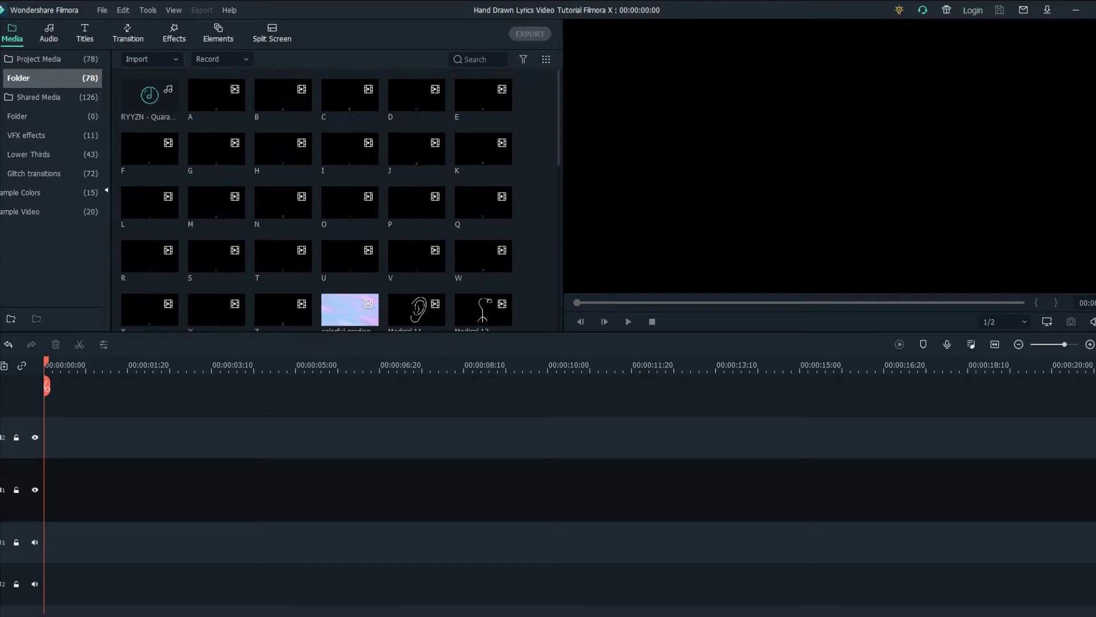
pyautogui.click(168, 101)
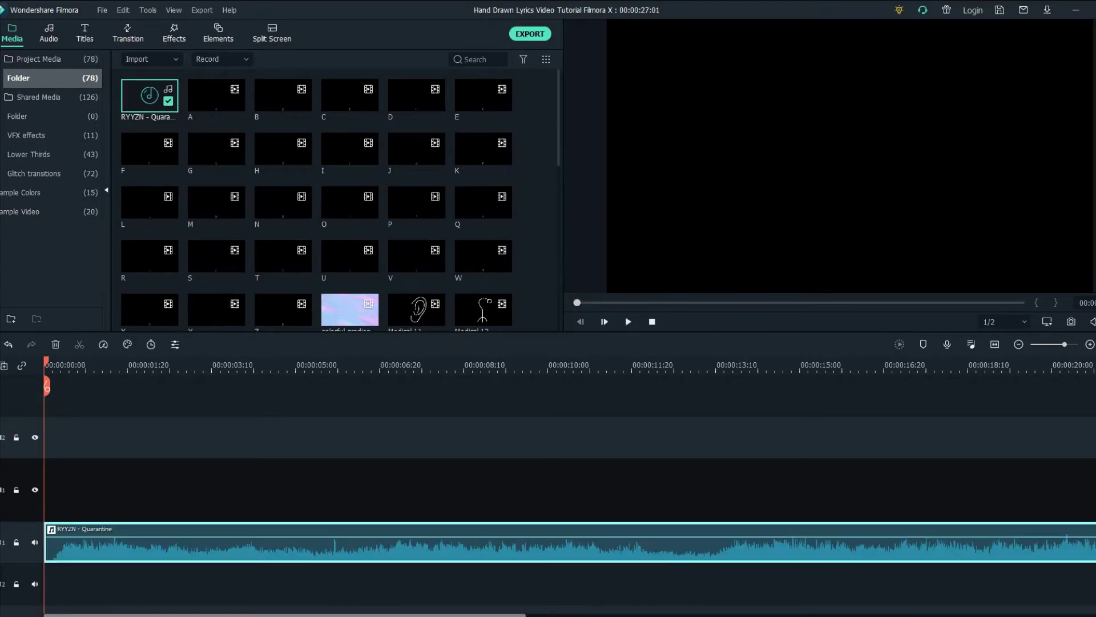
pyautogui.click(369, 316)
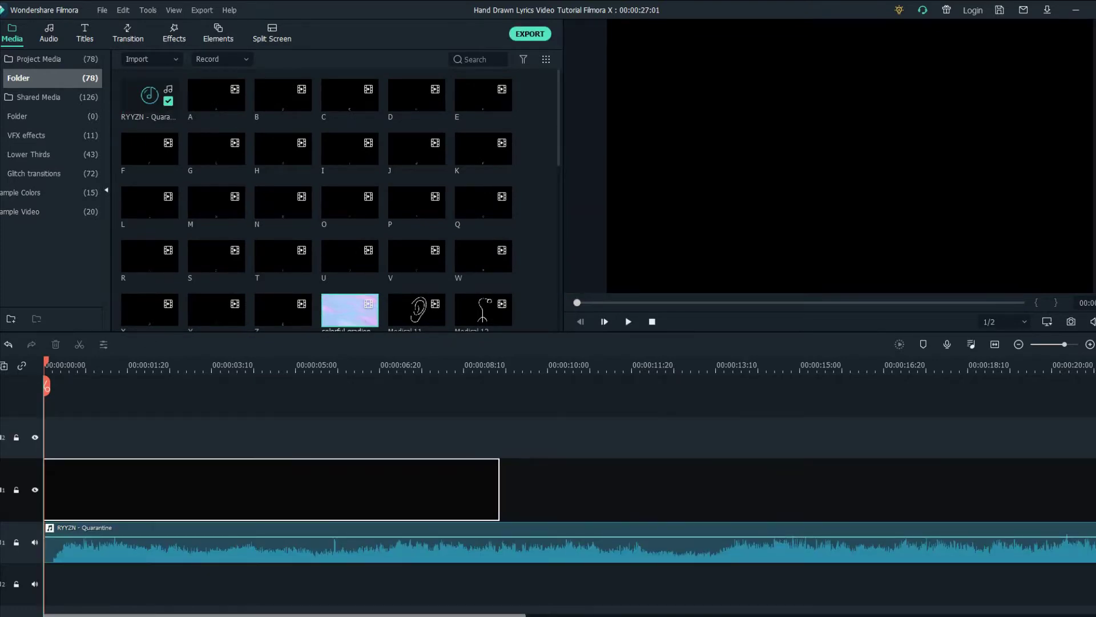
pyautogui.click(482, 321)
pyautogui.click(406, 365)
pyautogui.hotkey('ctrl', 'c')
pyautogui.hotkey('ctrl', 'v')
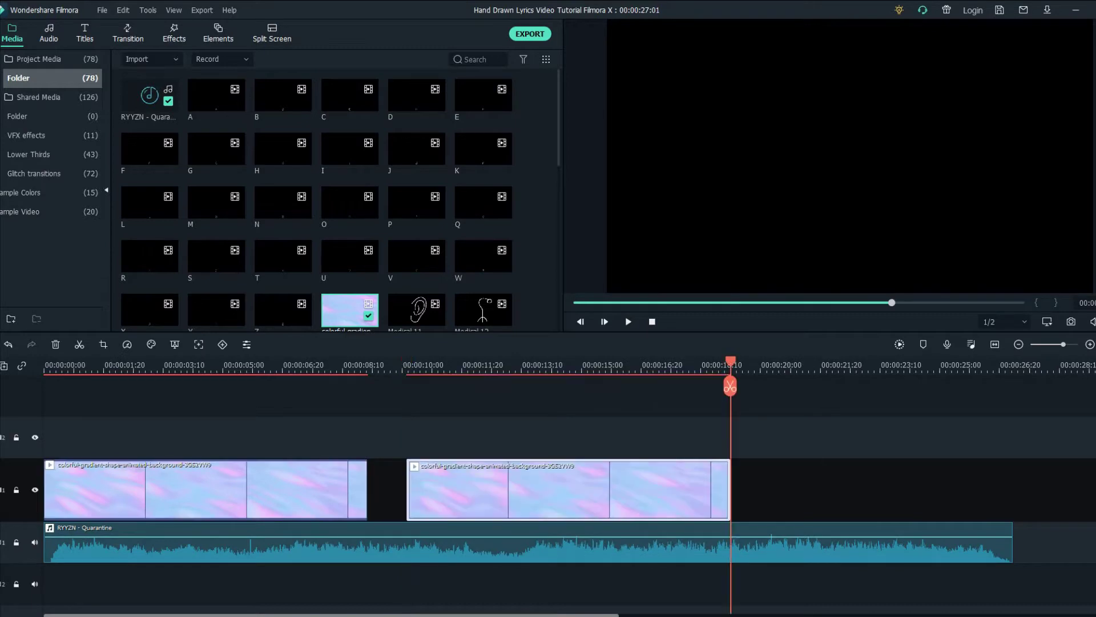
pyautogui.hotkey('ctrl', 'v')
pyautogui.moveTo(990, 424); pyautogui.dragTo(577, 491)
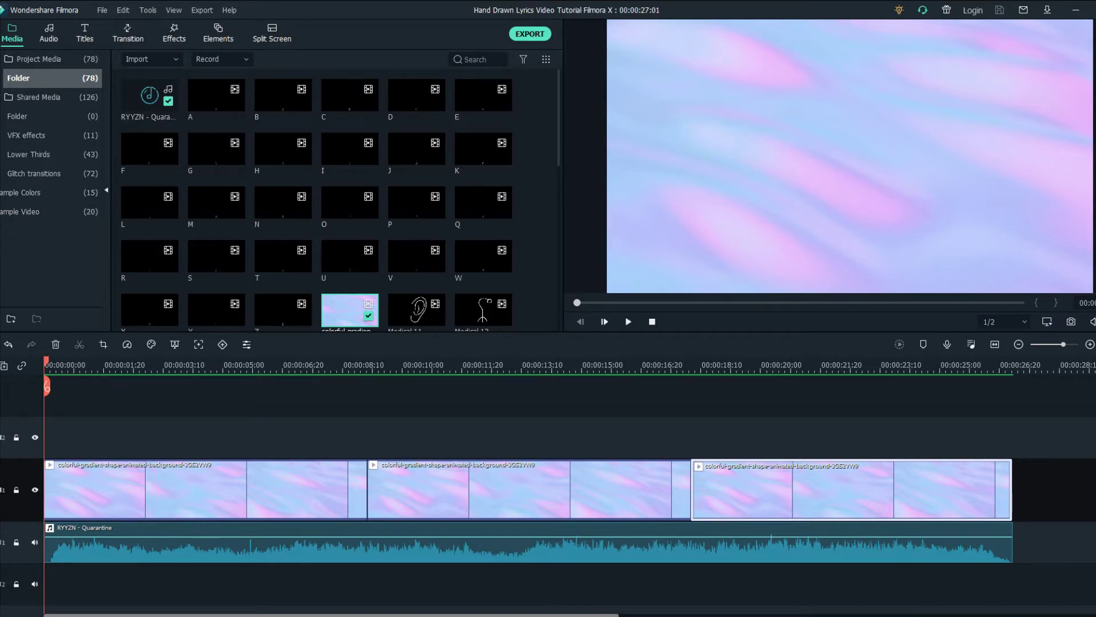
# Play the opening of the song over the gradient background and return to the start
pyautogui.press('space')
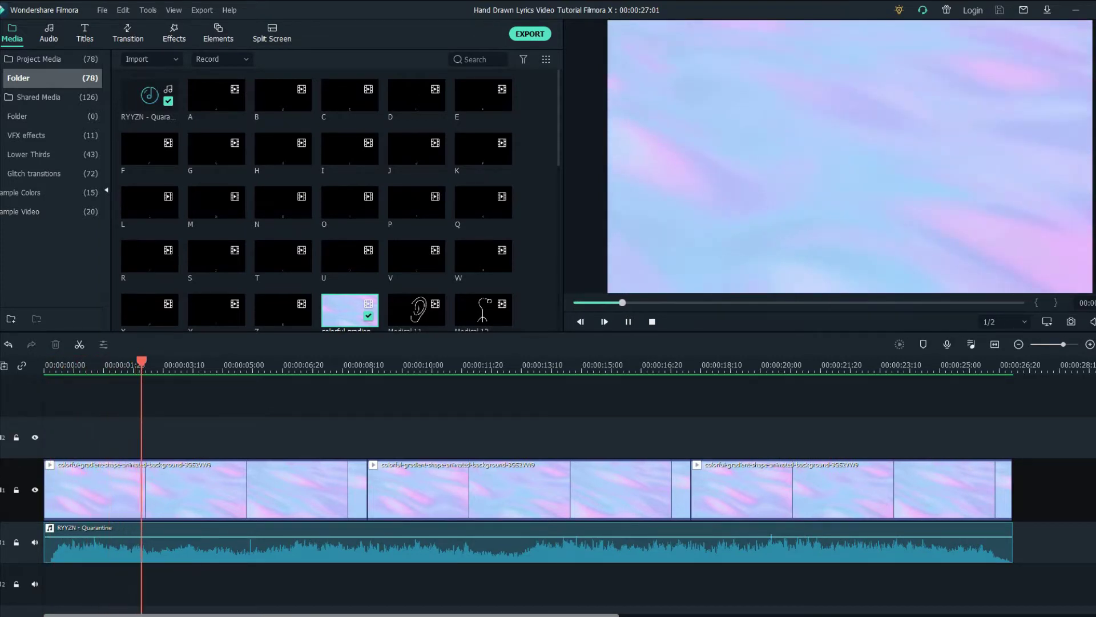
pyautogui.press('space')
pyautogui.click(45, 365)
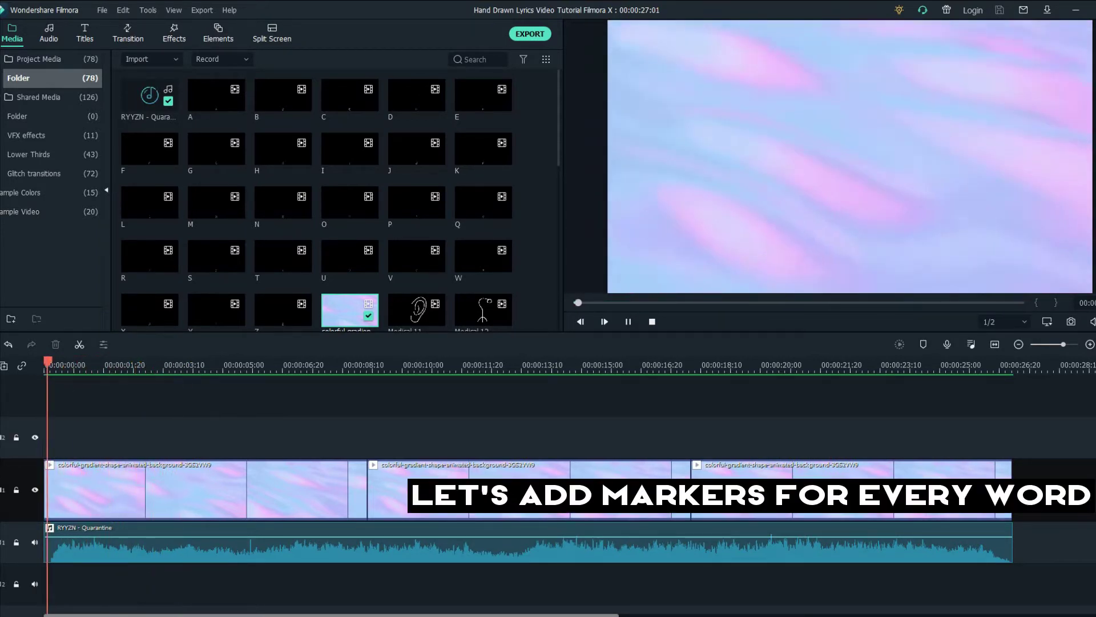
# Add markers to the Quarantine audio clip for the sung words in its first seconds
pyautogui.click(74, 365)
pyautogui.click(528, 545)
pyautogui.moveTo(73, 365); pyautogui.dragTo(124, 366)
pyautogui.press('m')
pyautogui.click(102, 545)
pyautogui.click(103, 369)
pyautogui.press('Delete')
pyautogui.press('m')
pyautogui.press('space')
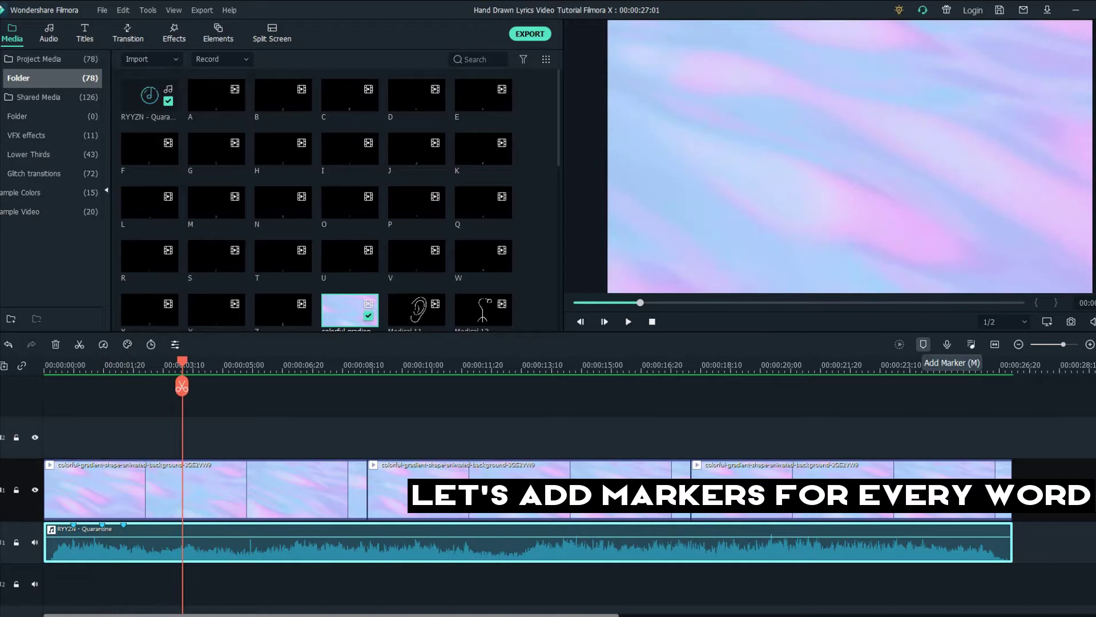
pyautogui.press('m')
pyautogui.press('Home')
pyautogui.hotkey('ctrl', '=')
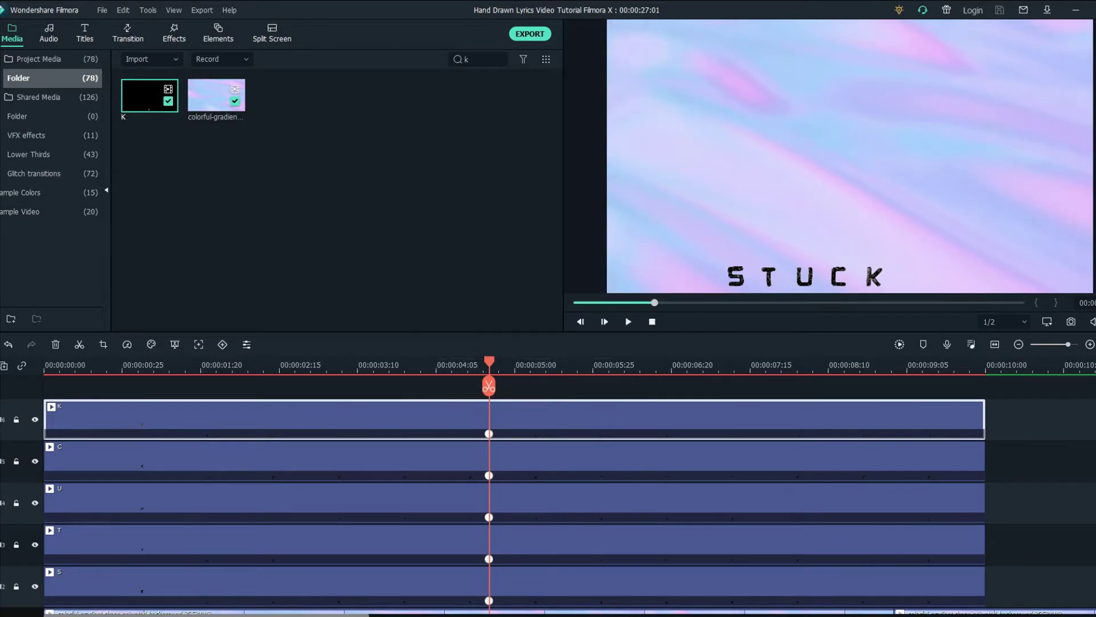
# Set the Y position of the K, C, U, T and S letter clips to 393 at their shared keyframe
pyautogui.scroll(1, 514, 491)
pyautogui.doubleClick(514, 432)
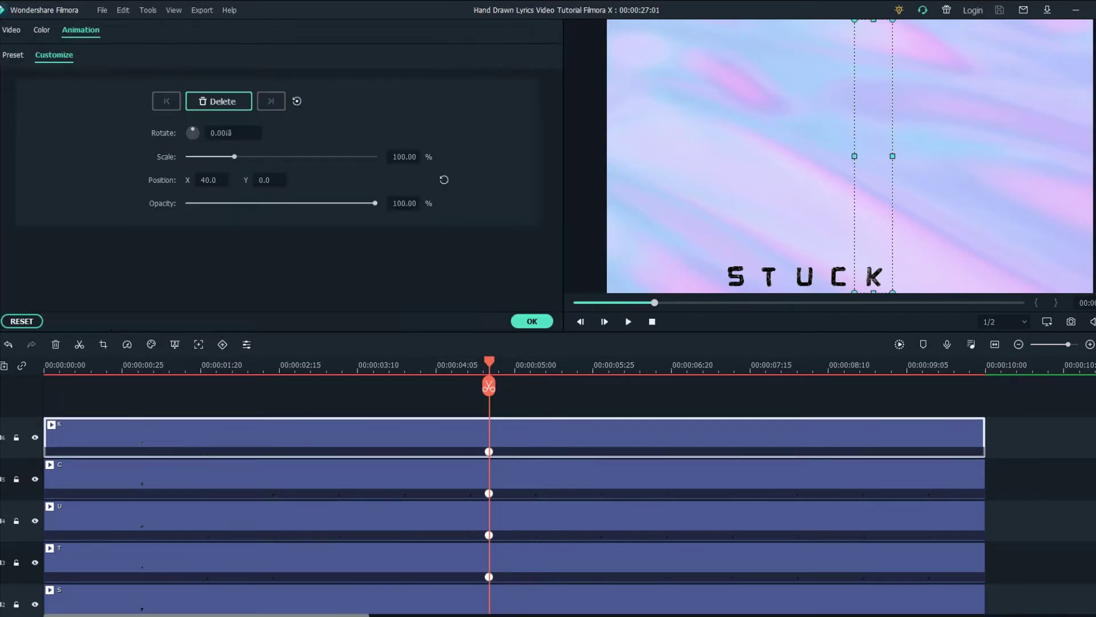
pyautogui.doubleClick(265, 180)
pyautogui.write('393')
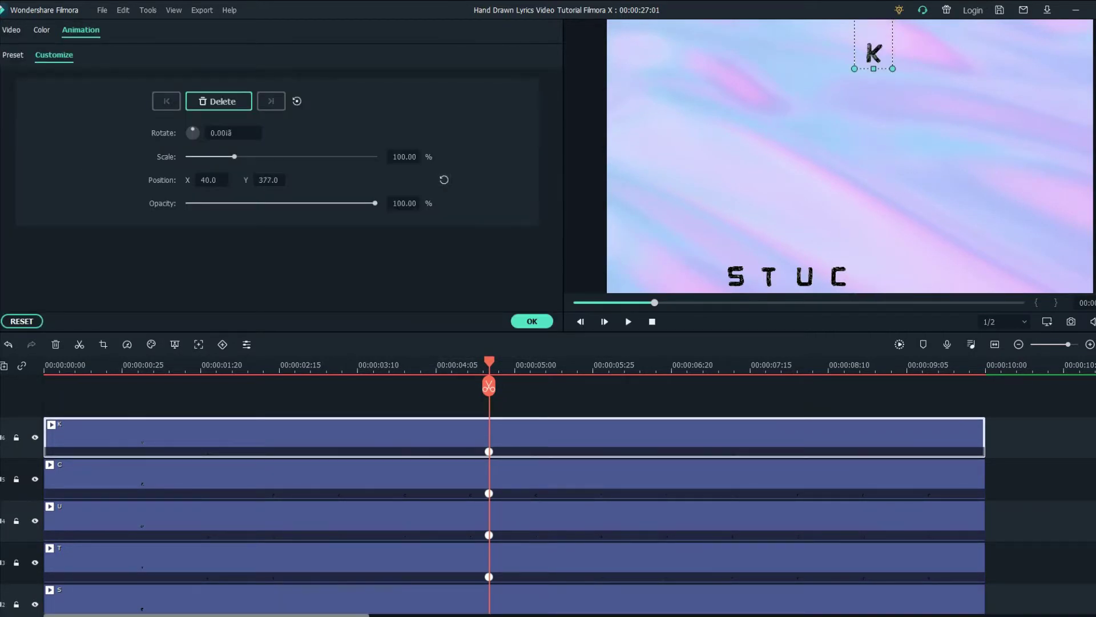
pyautogui.click(514, 474)
pyautogui.write('393')
pyautogui.click(514, 515)
pyautogui.write('393')
pyautogui.click(514, 557)
pyautogui.write('393')
pyautogui.click(514, 599)
pyautogui.doubleClick(269, 180)
pyautogui.write('393')
pyautogui.press('Return')
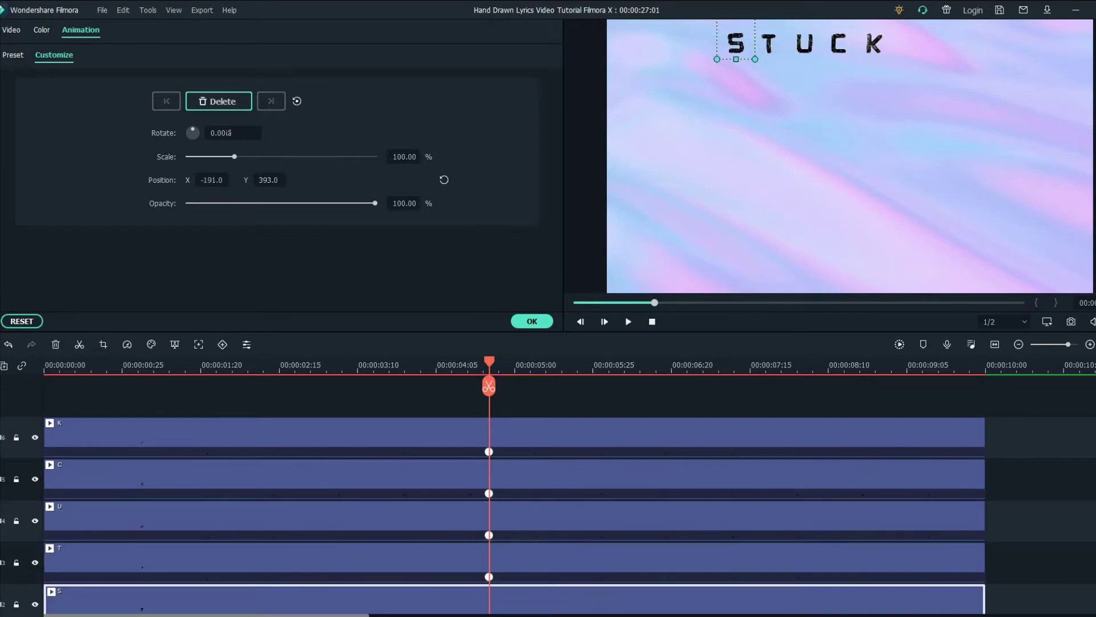
# Enlarge the S to 159.24% at its keyframe and apply the same scale to T, U, C and K
pyautogui.moveTo(736, 44); pyautogui.dragTo(736, 96)
pyautogui.moveTo(234, 156); pyautogui.dragTo(262, 156)
pyautogui.moveTo(736, 165); pyautogui.dragTo(736, 109)
pyautogui.doubleClick(404, 156)
pyautogui.hotkey('ctrl', 'c')
pyautogui.click(514, 558)
pyautogui.hotkey('ctrl', 'v')
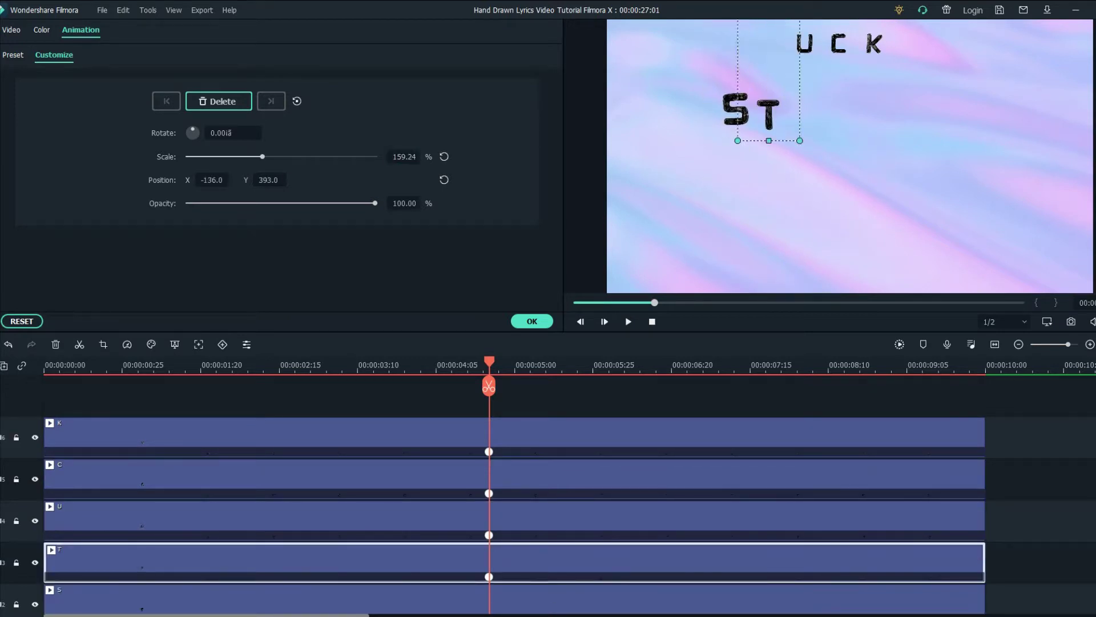
pyautogui.click(514, 515)
pyautogui.click(514, 474)
pyautogui.click(514, 432)
# Align the remaining letters of STUCK with the S by setting their Y position to 401, and apply the changes
pyautogui.click(514, 515)
pyautogui.scroll(-2, 514, 496)
pyautogui.click(514, 504)
pyautogui.write('401')
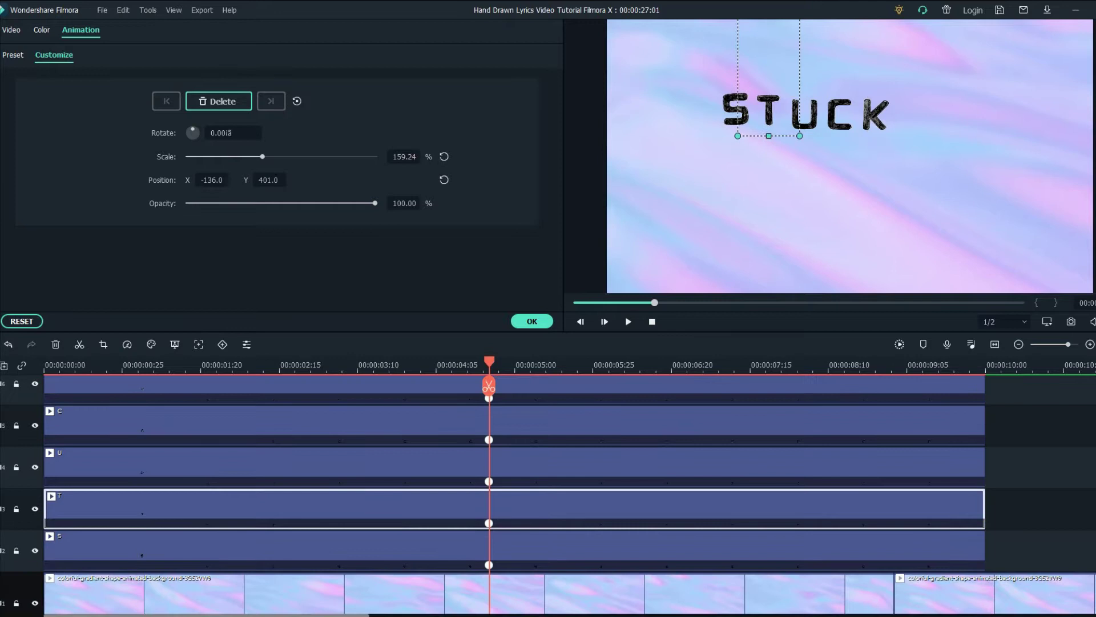
pyautogui.click(513, 462)
pyautogui.click(514, 420)
pyautogui.click(514, 384)
pyautogui.write('401')
pyautogui.click(531, 320)
pyautogui.press('Return')
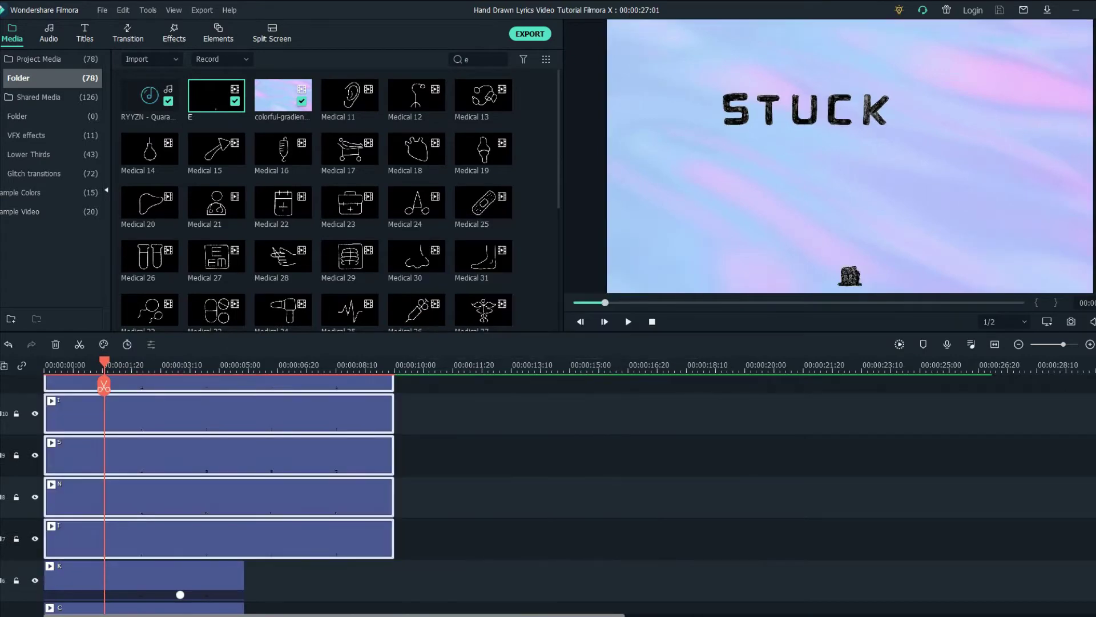
# Place the word INSIDE directly beneath STUCK and mark its letter clips in red
pyautogui.doubleClick(354, 539)
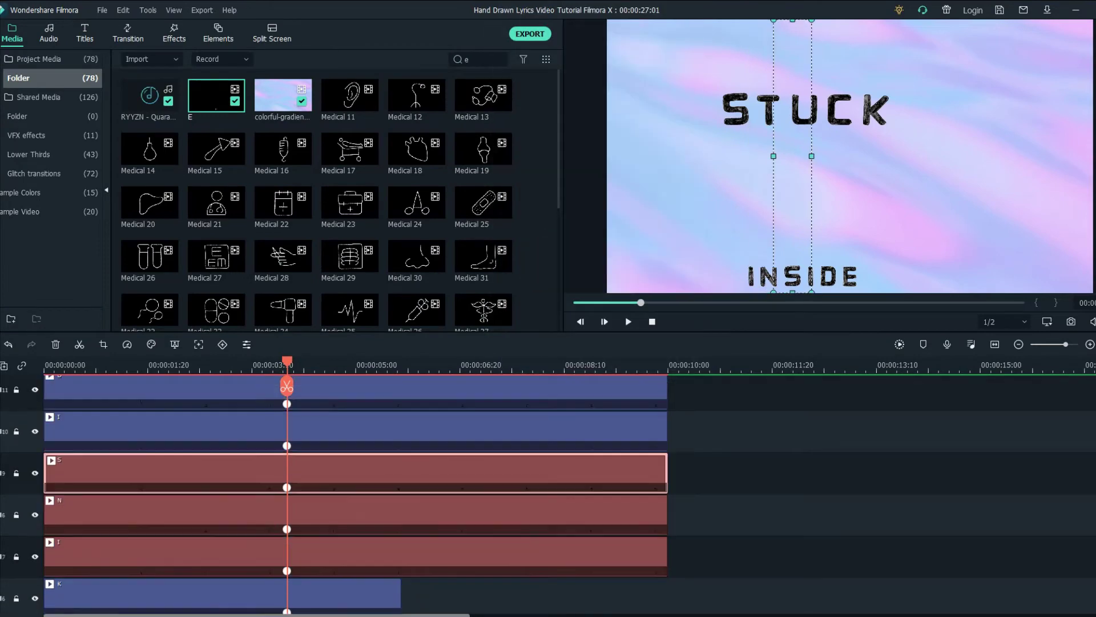
pyautogui.keyDown('ctrl'); pyautogui.click(354, 428); pyautogui.keyUp('ctrl')
pyautogui.scroll(2, 354, 457)
pyautogui.keyDown('ctrl'); pyautogui.click(354, 475); pyautogui.keyUp('ctrl')
pyautogui.keyDown('ctrl'); pyautogui.click(354, 437); pyautogui.keyUp('ctrl')
pyautogui.hotkey('ctrl', 's')
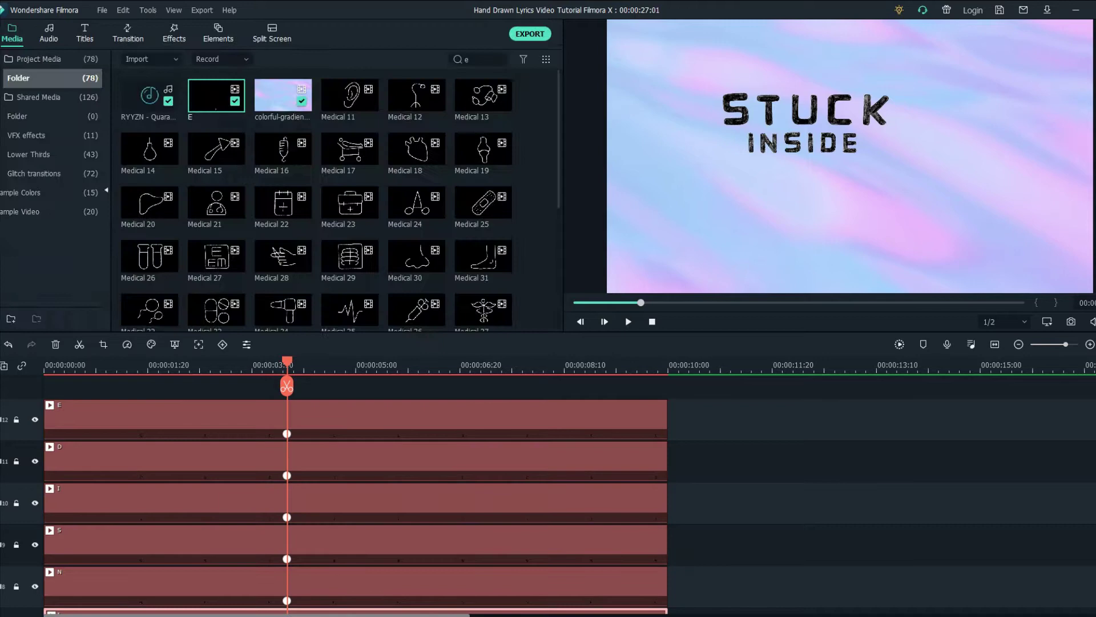
# Trim the INSIDE letter clips to end together with the STUCK clips and render the timeline preview
pyautogui.moveTo(667, 461); pyautogui.dragTo(401, 461)
pyautogui.scroll(-2, 401, 461)
pyautogui.press('Return')
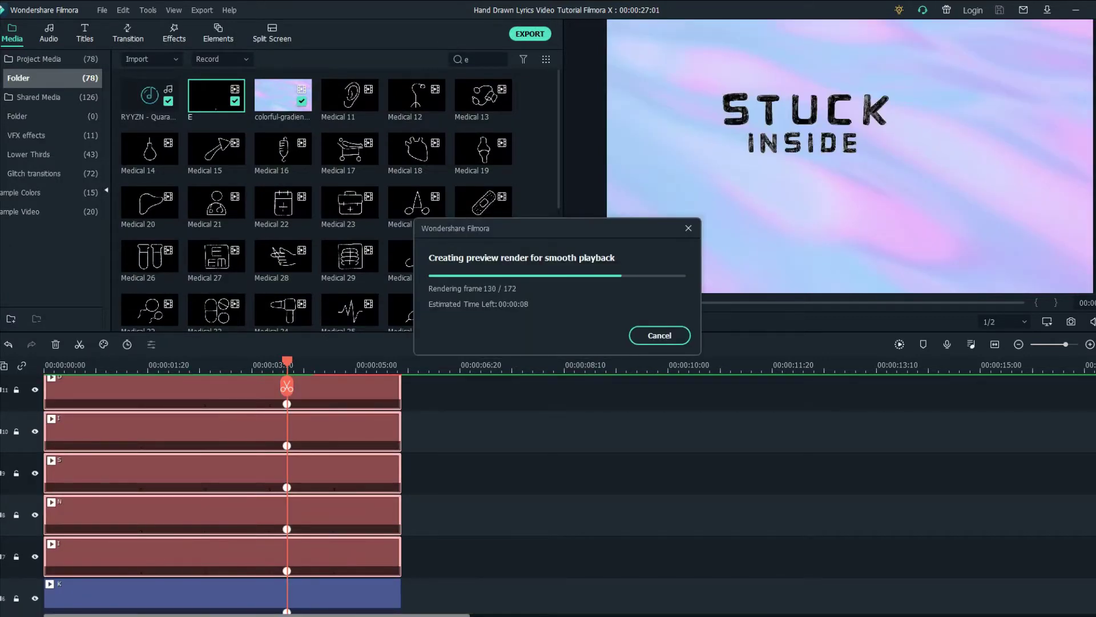
# Play back the rendered STUCK INSIDE animation and scrub through its opening
pyautogui.scroll(1, 401, 491)
pyautogui.press('space')
pyautogui.scroll(-1, 401, 491)
pyautogui.scroll(1, 401, 491)
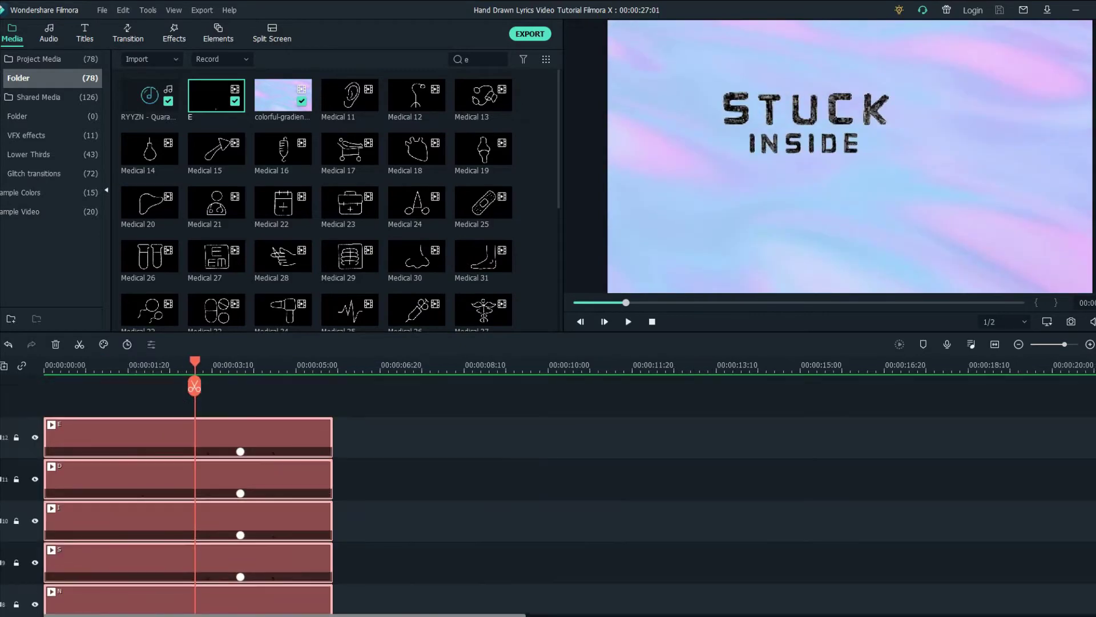
pyautogui.scroll(-8, 401, 491)
pyautogui.scroll(1, 195, 445)
pyautogui.moveTo(195, 362); pyautogui.dragTo(155, 362)
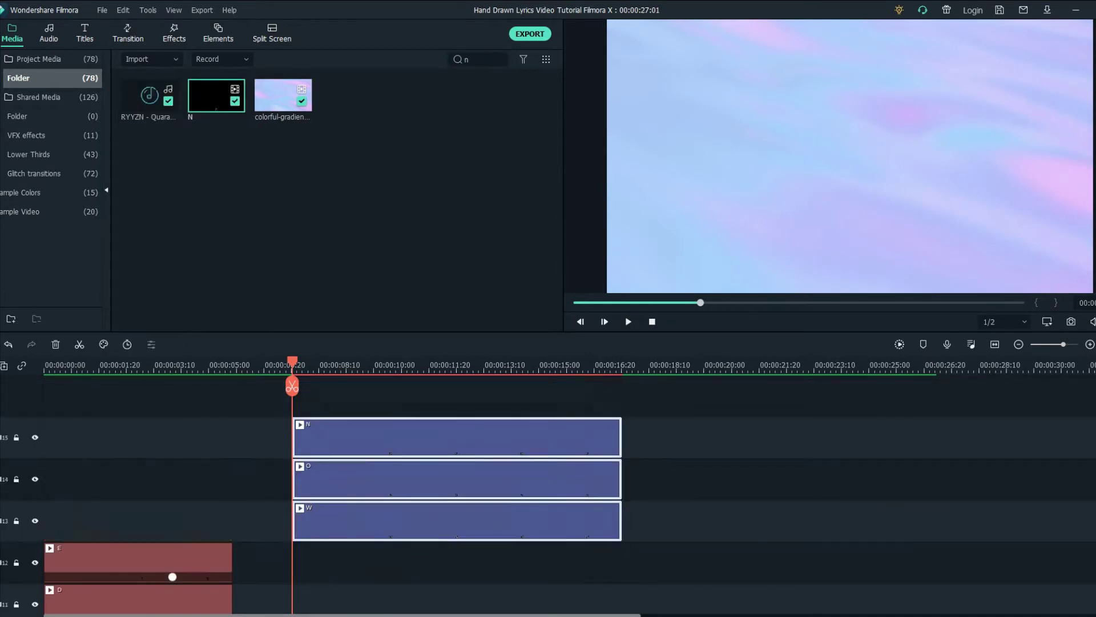
# Add the YOU letter clips and position WONT YOU beside INSIDE, with O at X 153, N at 188, T at 220, and U at X 295, Y 170
pyautogui.write('you')
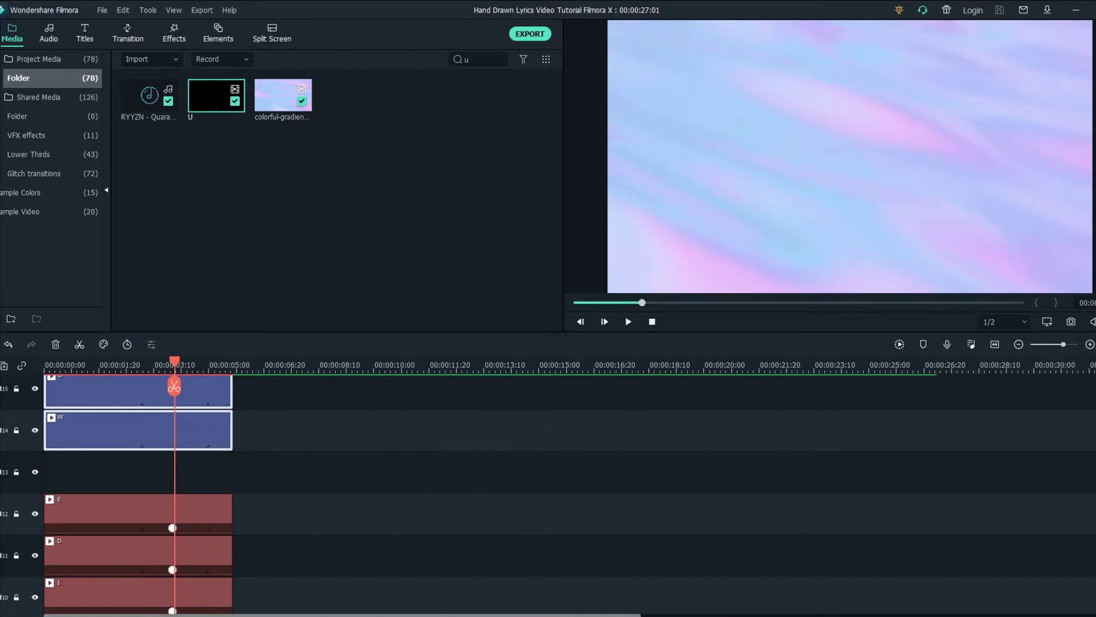
pyautogui.click(274, 392)
pyautogui.write('152')
pyautogui.scroll(5, 274, 486)
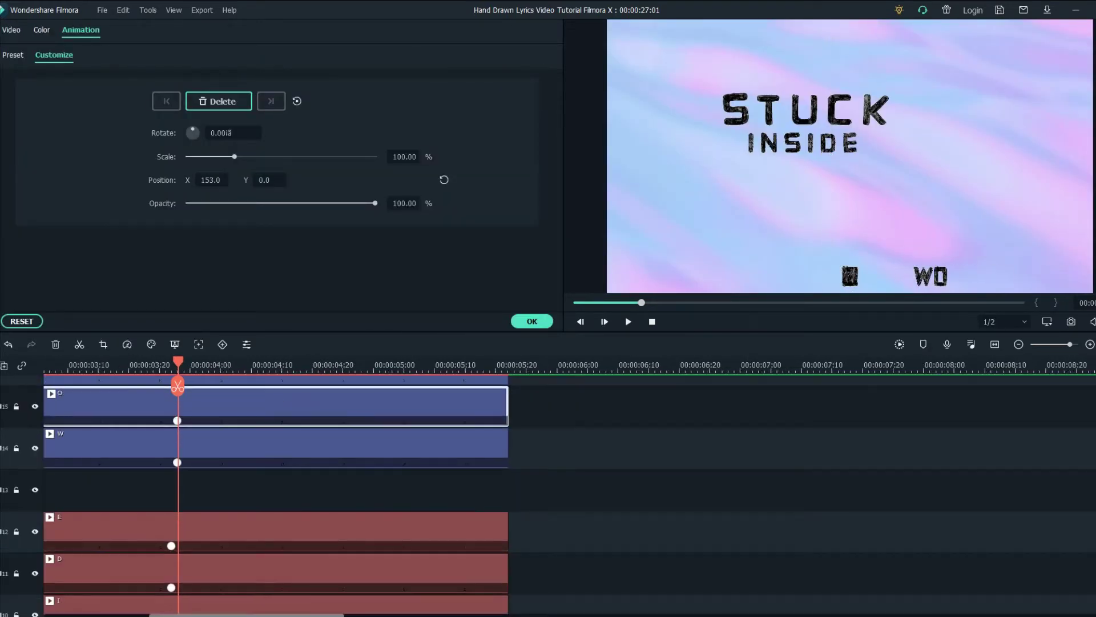
pyautogui.click(274, 557)
pyautogui.write('188')
pyautogui.click(274, 517)
pyautogui.write('220')
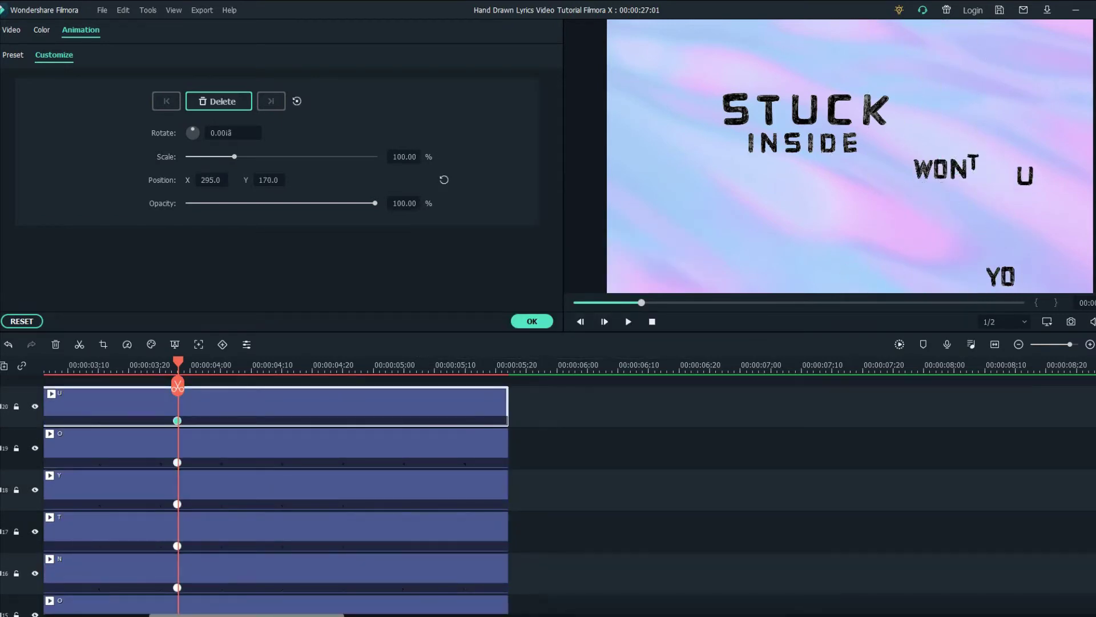
# Raise the Y and O of YOU into line with WONT and play the lyric animation from the start
pyautogui.click(228, 444)
pyautogui.click(228, 486)
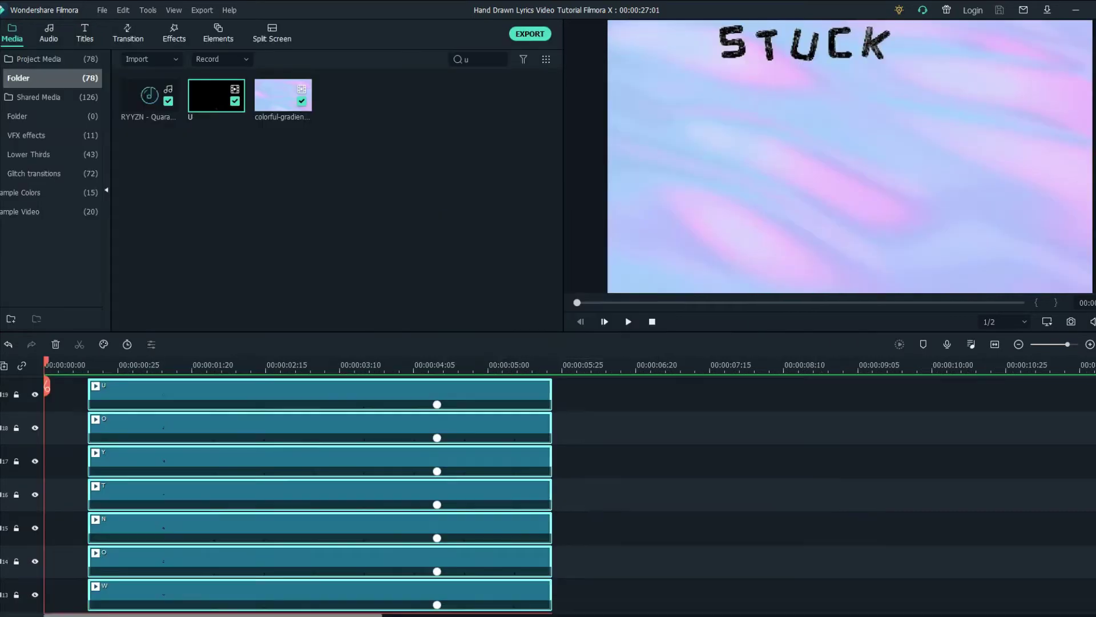
pyautogui.press('space')
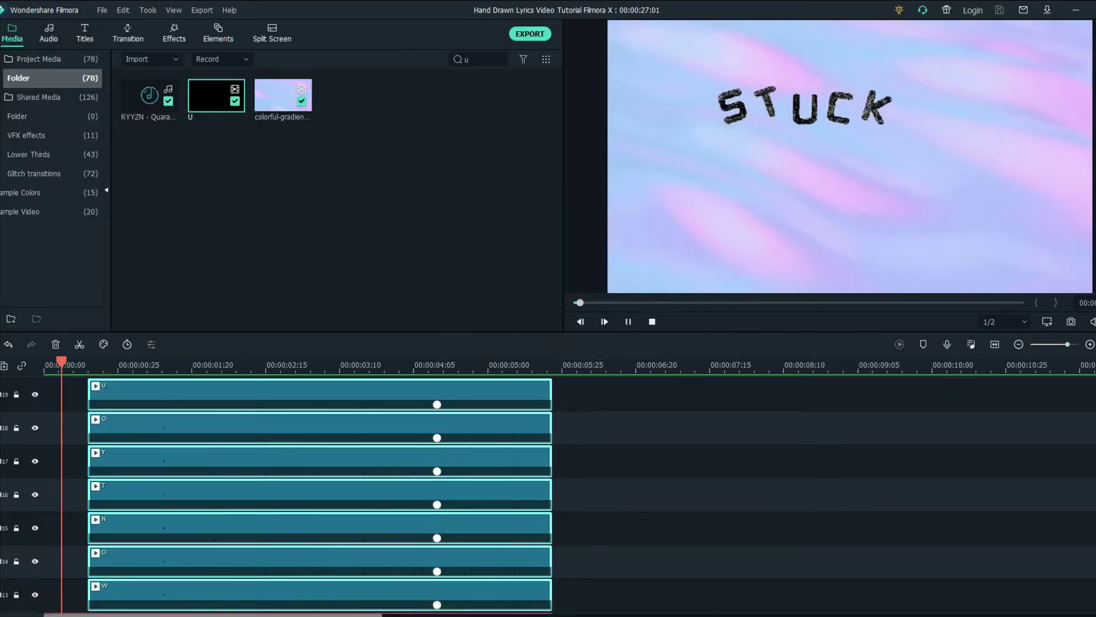
pyautogui.scroll(-3, 548, 491)
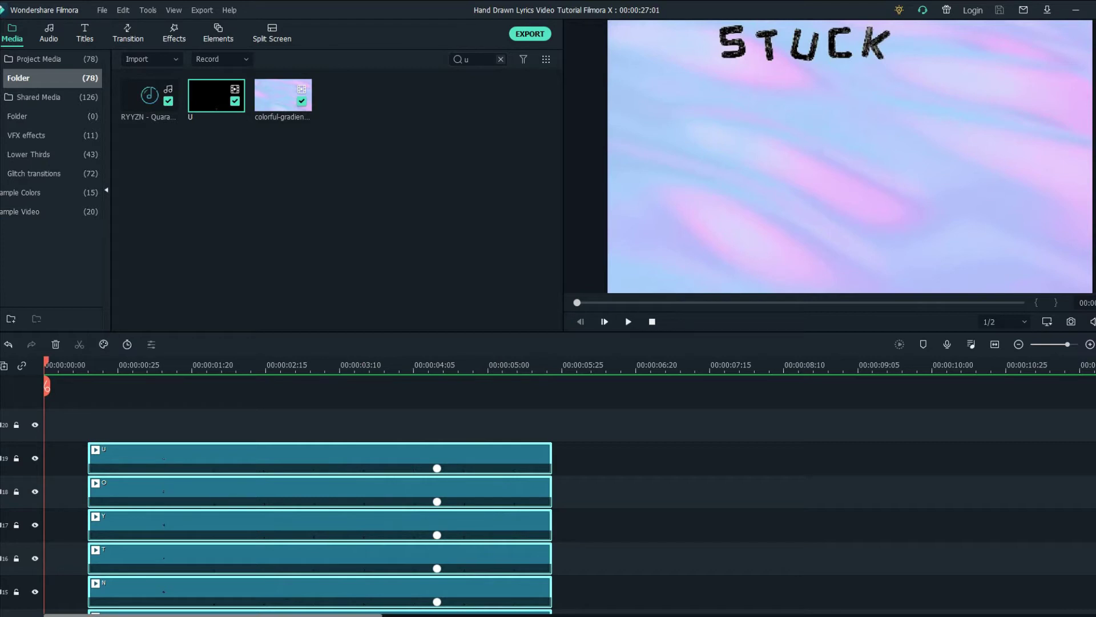
# Clear the media search and place the favorite Title 38 on a new track above the letter clips, starting around 2:15
pyautogui.press('BackSpace')
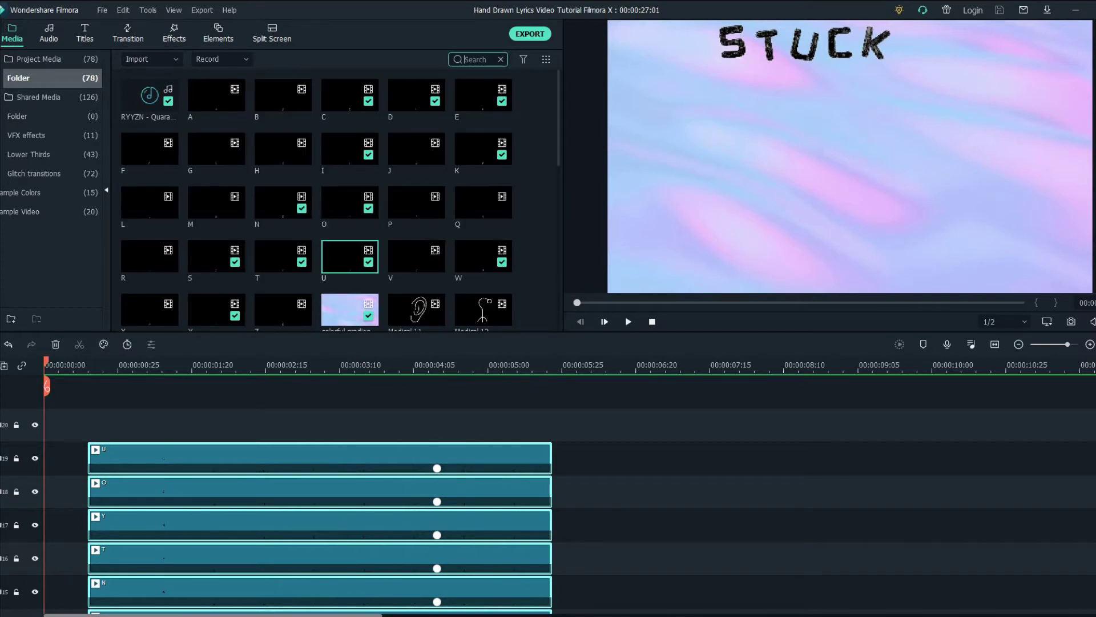
pyautogui.click(84, 33)
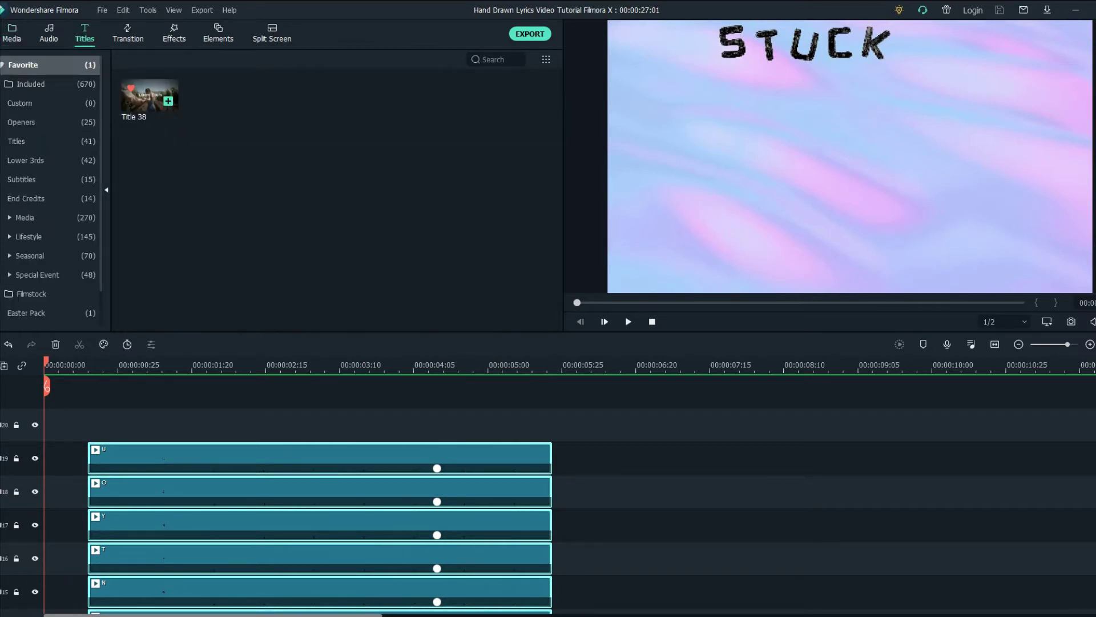
pyautogui.moveTo(150, 95); pyautogui.dragTo(297, 426)
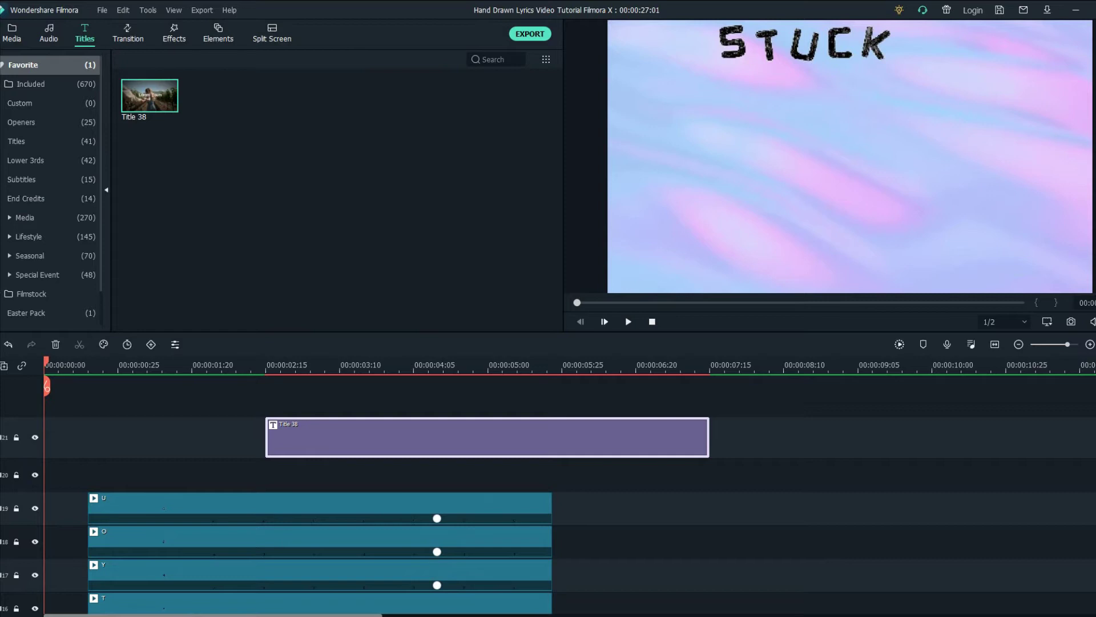
# Play the timeline from the start to check the timing of the STUCK, INSIDE and WONT YOU lyrics
pyautogui.moveTo(252, 366); pyautogui.dragTo(44, 365)
pyautogui.press('space')
pyautogui.scroll(-4, 570, 495)
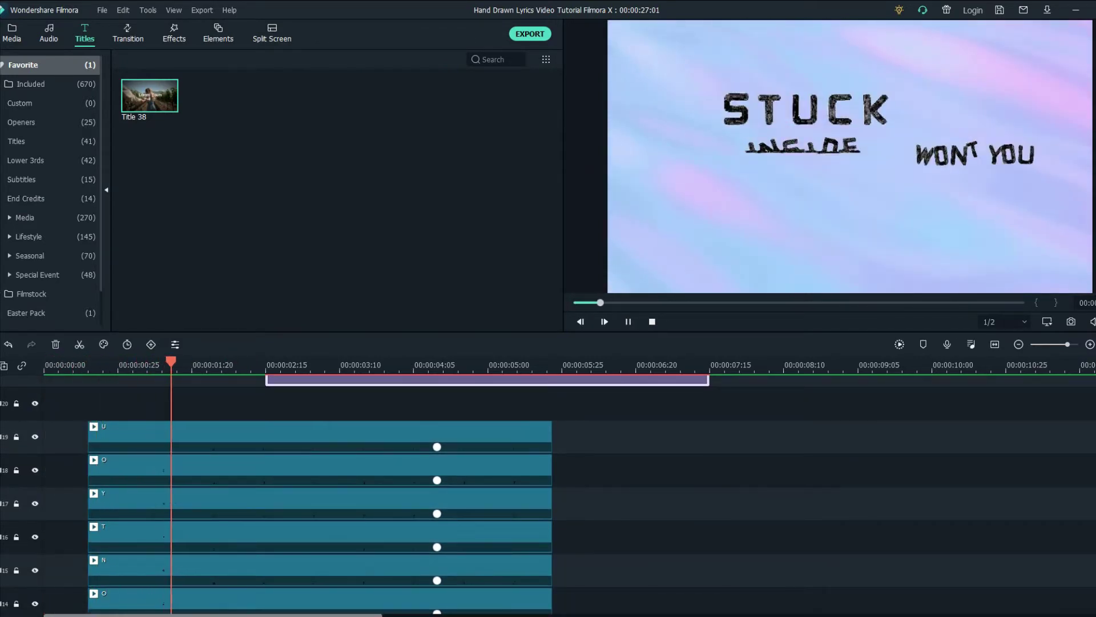
pyautogui.press('space')
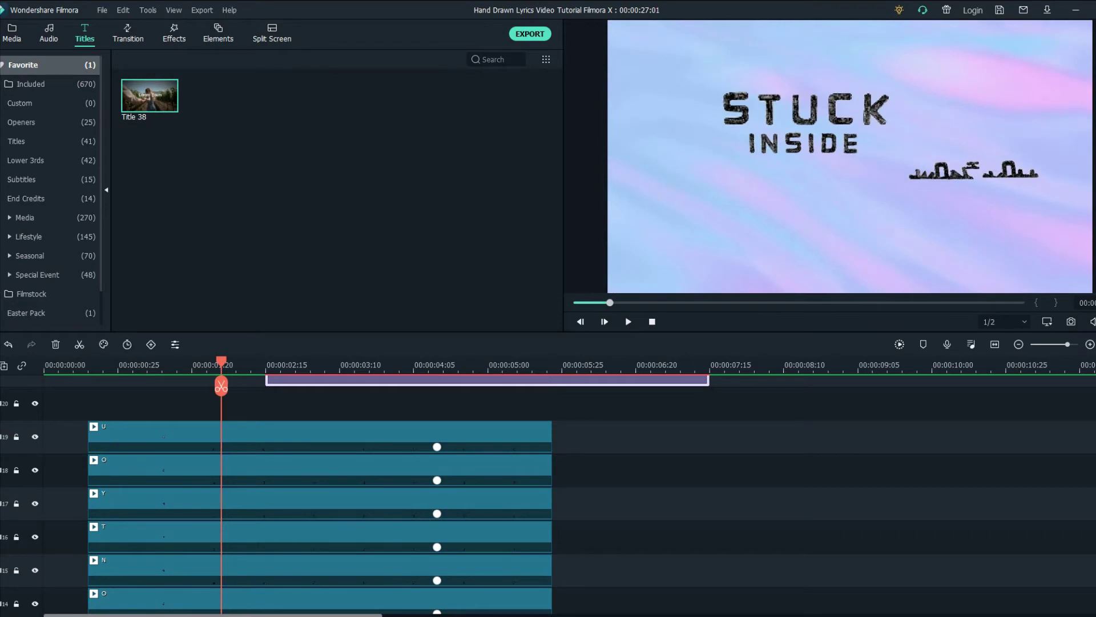
# Shift Title 38 earlier to start at the playhead, clear of the letter clips, and change its text to "set me free"
pyautogui.scroll(2, 399, 437)
pyautogui.moveTo(400, 438); pyautogui.dragTo(355, 437)
pyautogui.doubleClick(355, 437)
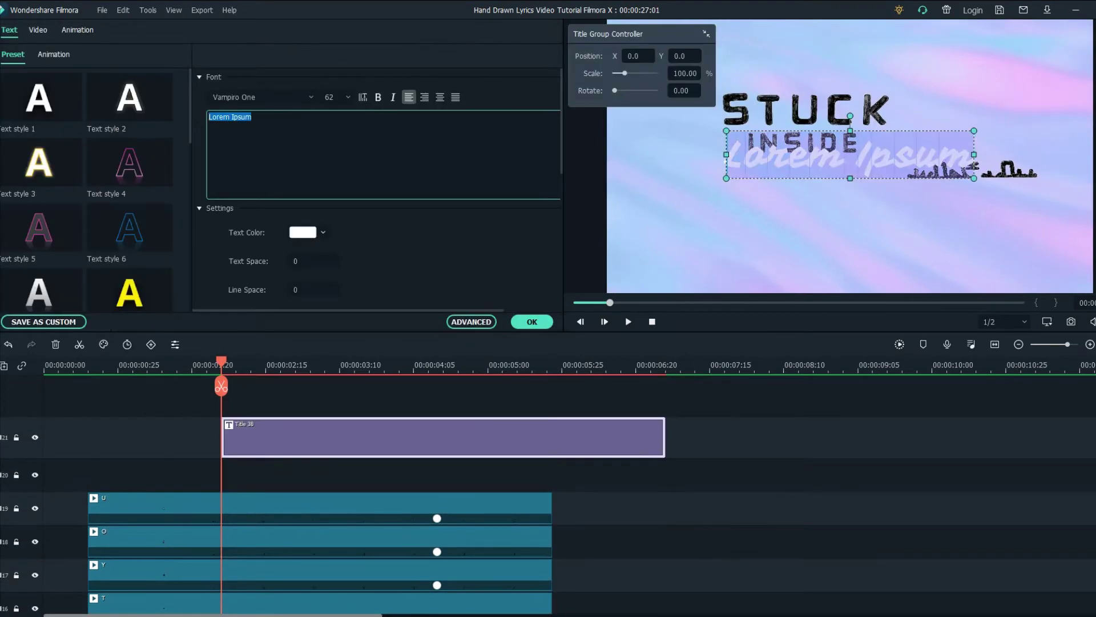
pyautogui.write('set me free')
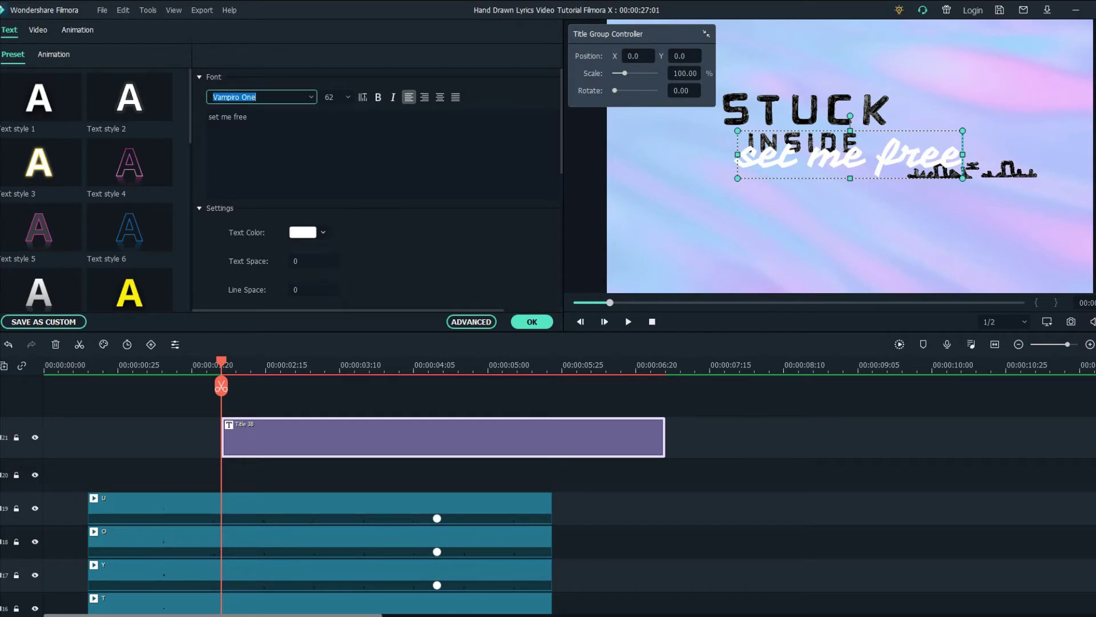
# Set the "set me free" title to Hanover Italic at size 48 with dark text
pyautogui.write('hanover Bold')
pyautogui.press('Return')
pyautogui.press('Down')
pyautogui.press('Down')
pyautogui.press('Down')
pyautogui.press('Up')
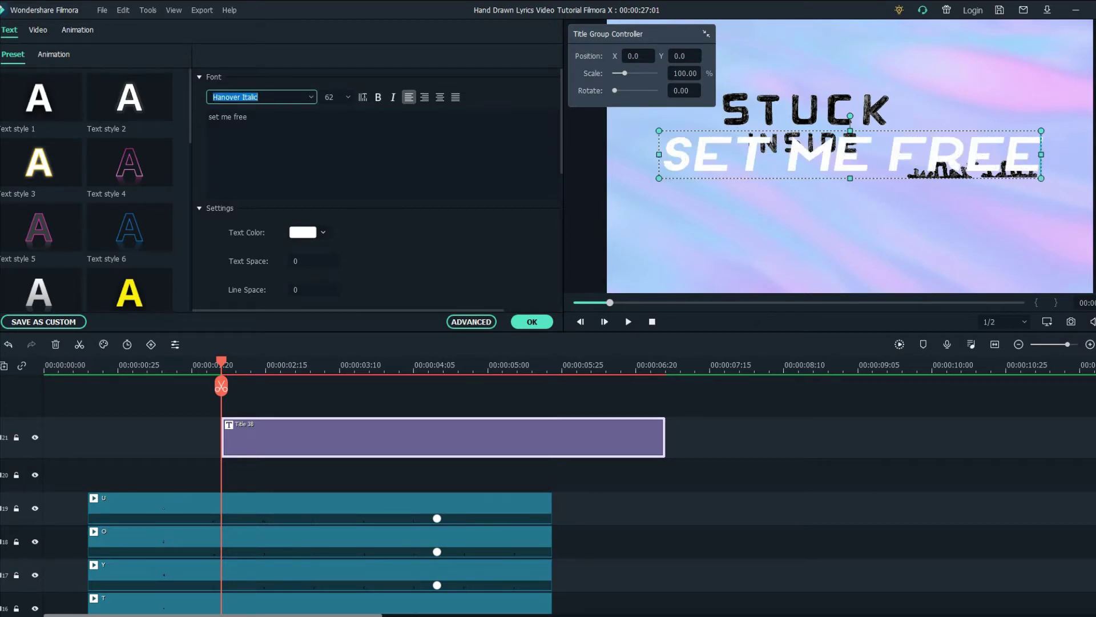
pyautogui.scroll(-1, 334, 97)
pyautogui.scroll(2, 334, 97)
pyautogui.click(323, 233)
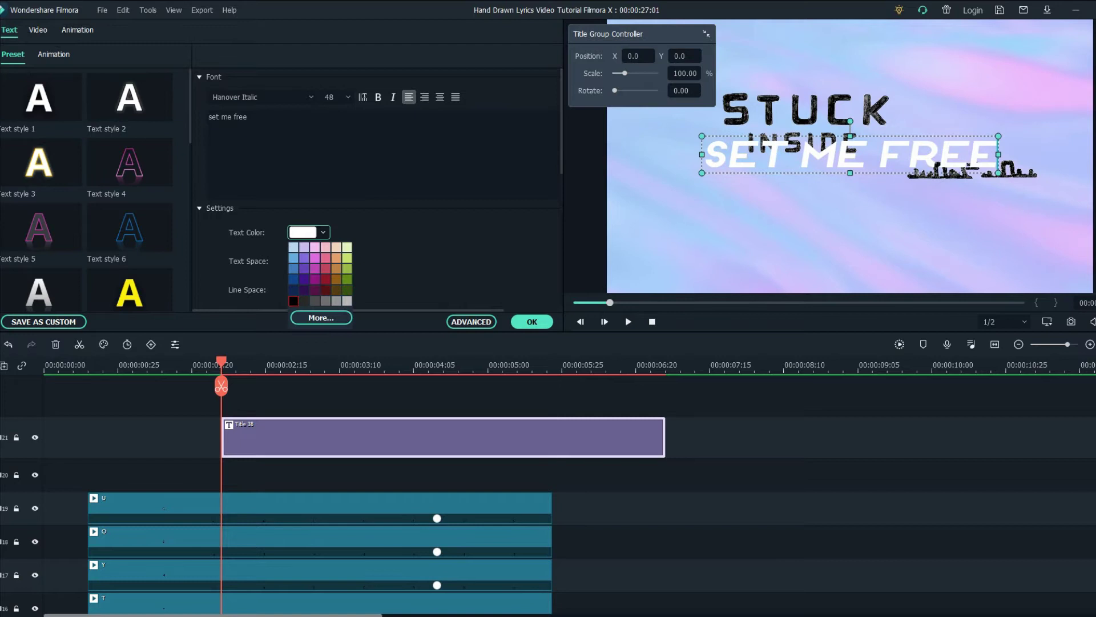
pyautogui.click(293, 301)
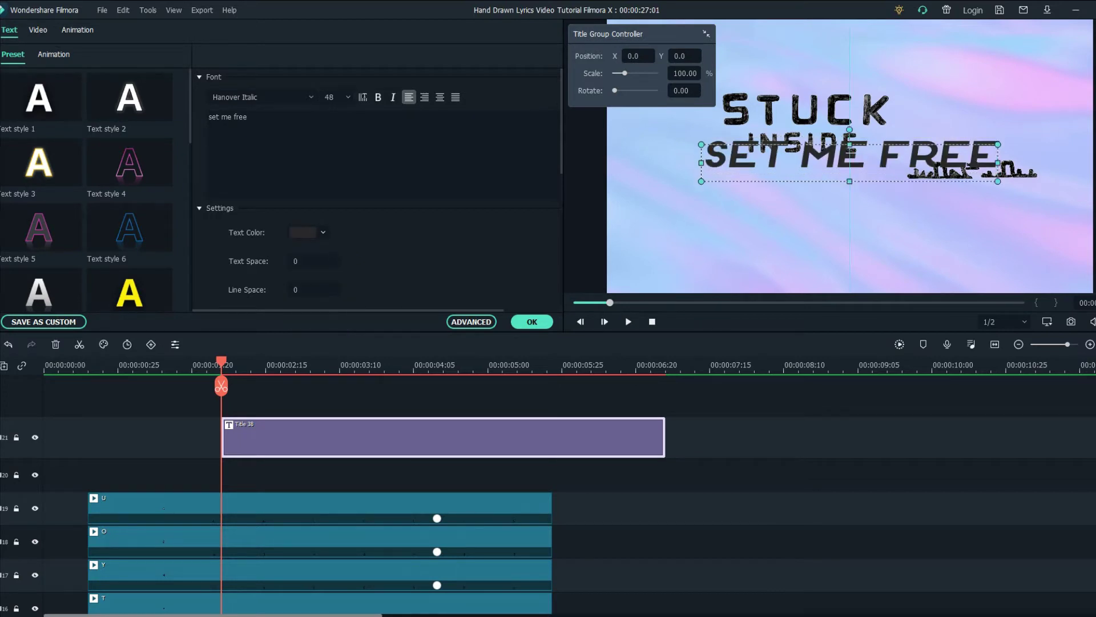
# Move SET ME FREE below the other lyrics and trim its clip's end to match the letter clips
pyautogui.moveTo(850, 163); pyautogui.dragTo(840, 209)
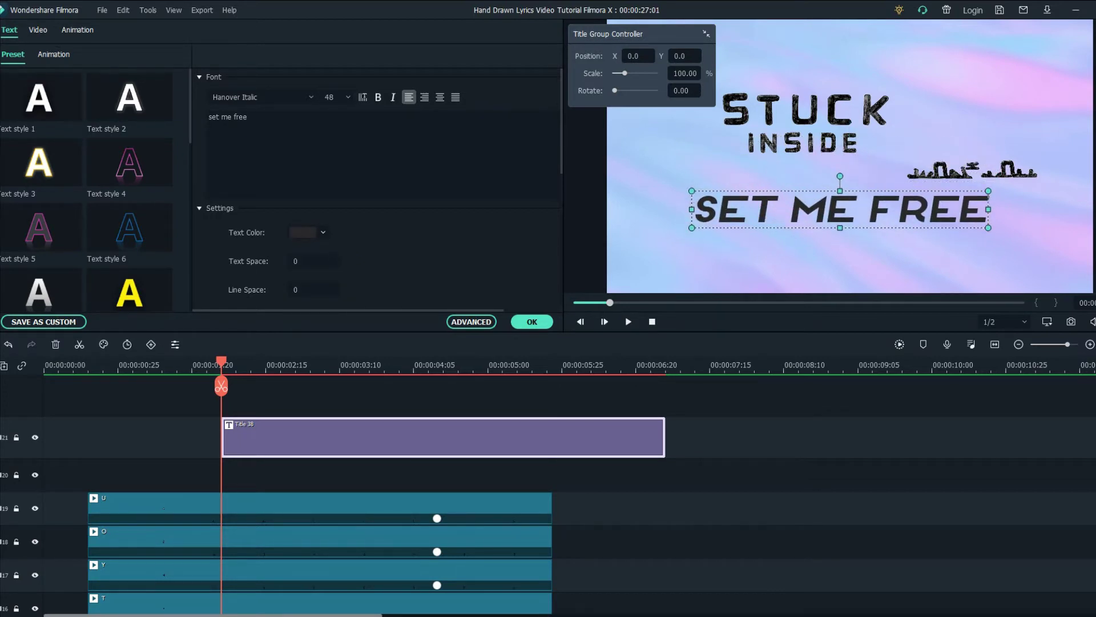
pyautogui.moveTo(664, 437); pyautogui.dragTo(552, 437)
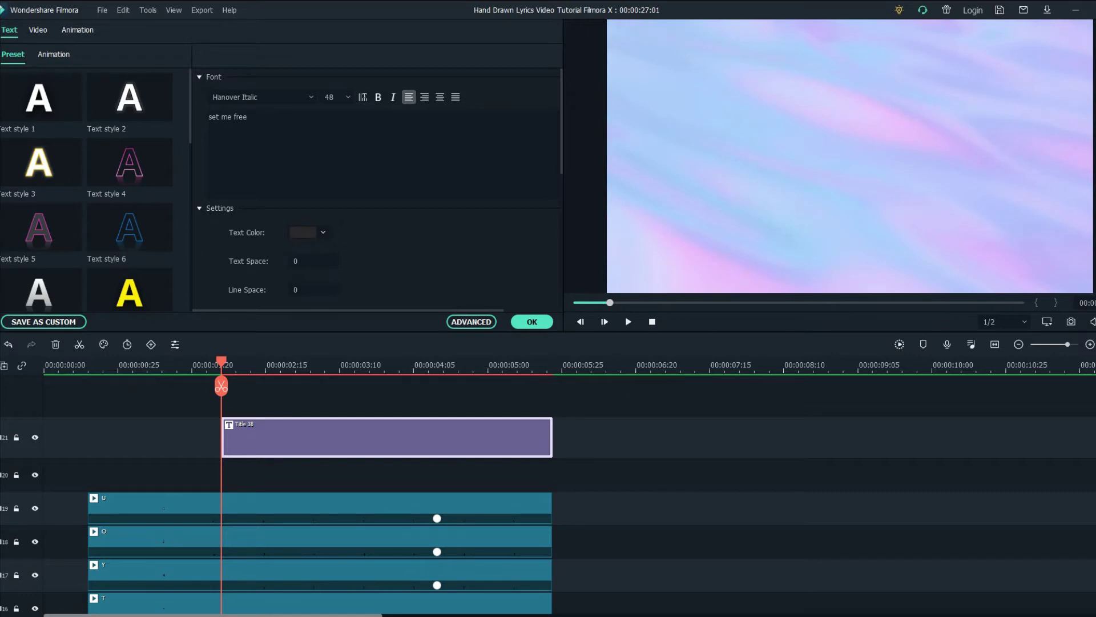
pyautogui.press('space')
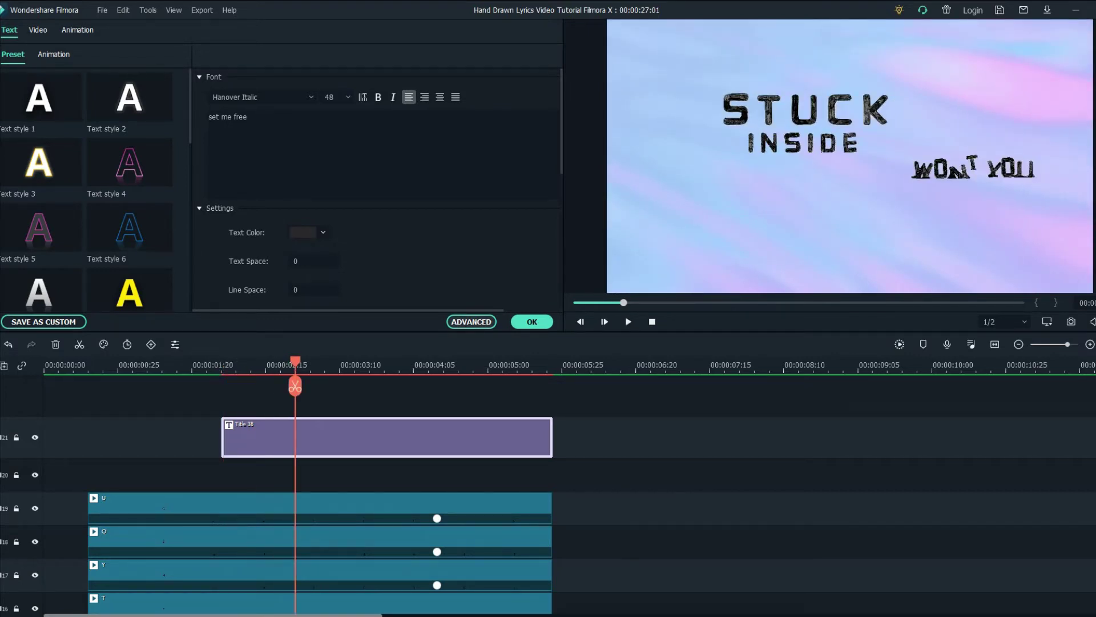
# In the advanced text editor, extend SET ME FREE to the start of its clip and change its font to Hanover Regular
pyautogui.click(471, 321)
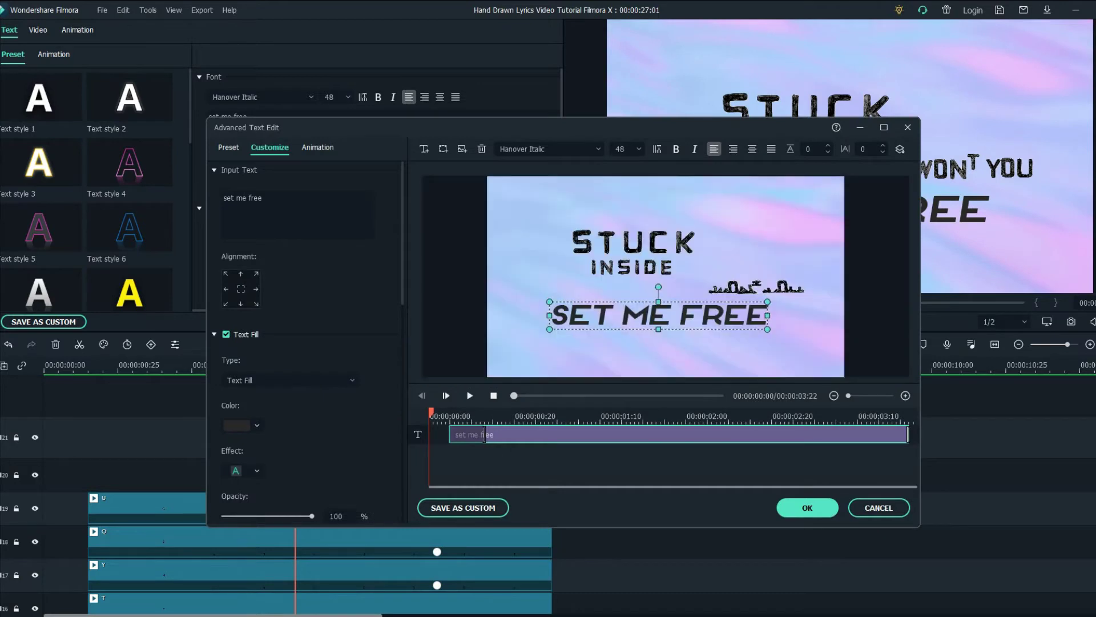
pyautogui.moveTo(450, 434); pyautogui.dragTo(429, 434)
pyautogui.click(318, 148)
pyautogui.click(549, 434)
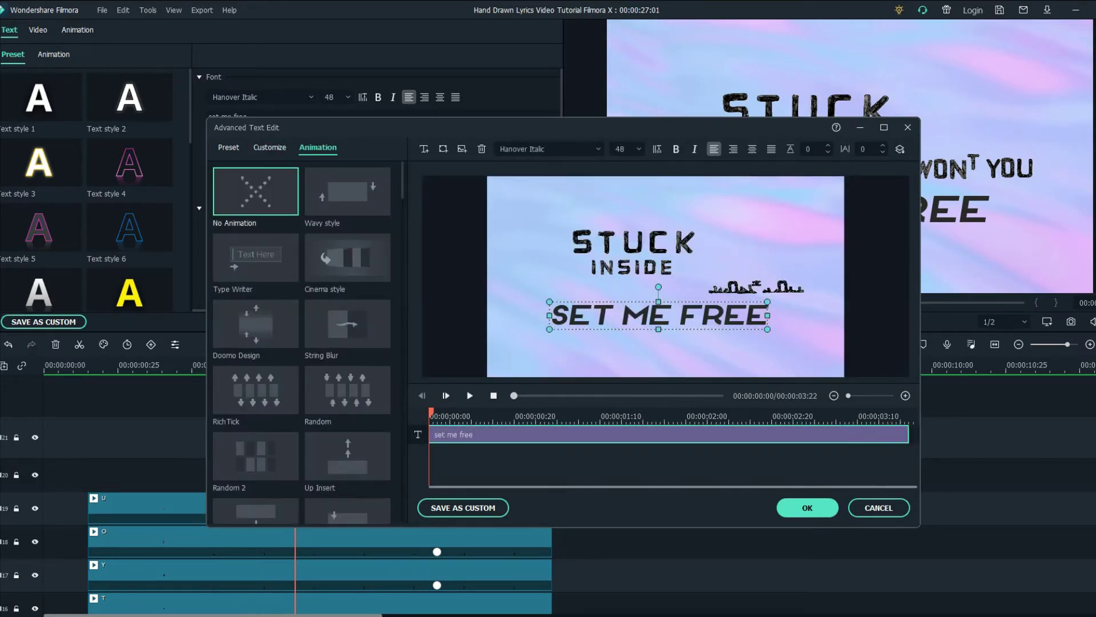
pyautogui.scroll(-1, 548, 149)
pyautogui.press('Down')
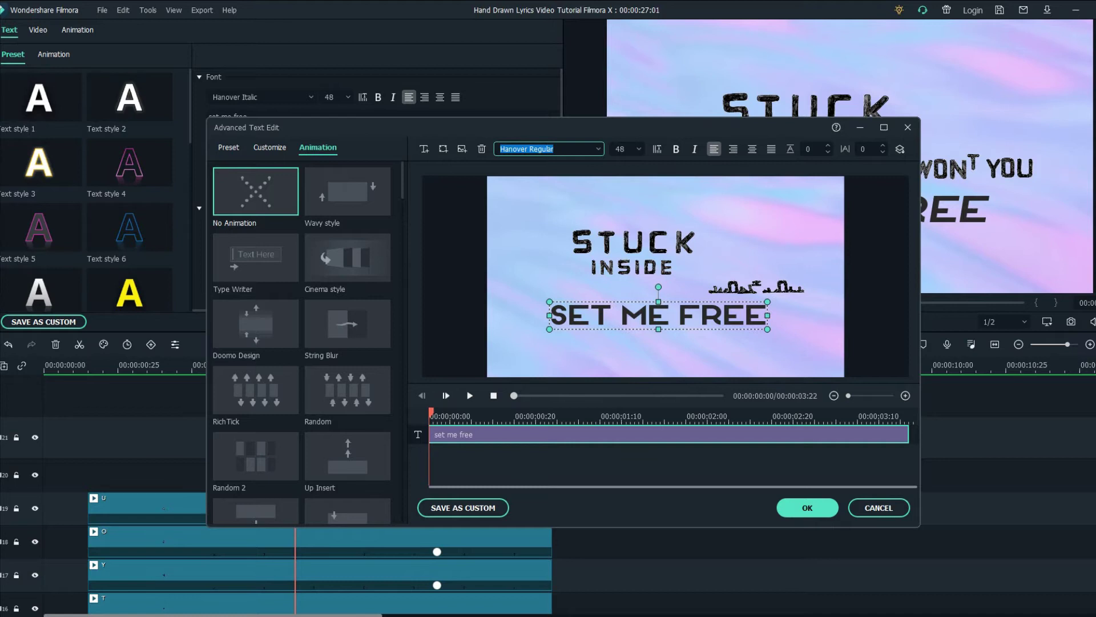
pyautogui.click(807, 508)
# Set the text color of SET ME FREE to black and apply the title changes
pyautogui.click(323, 233)
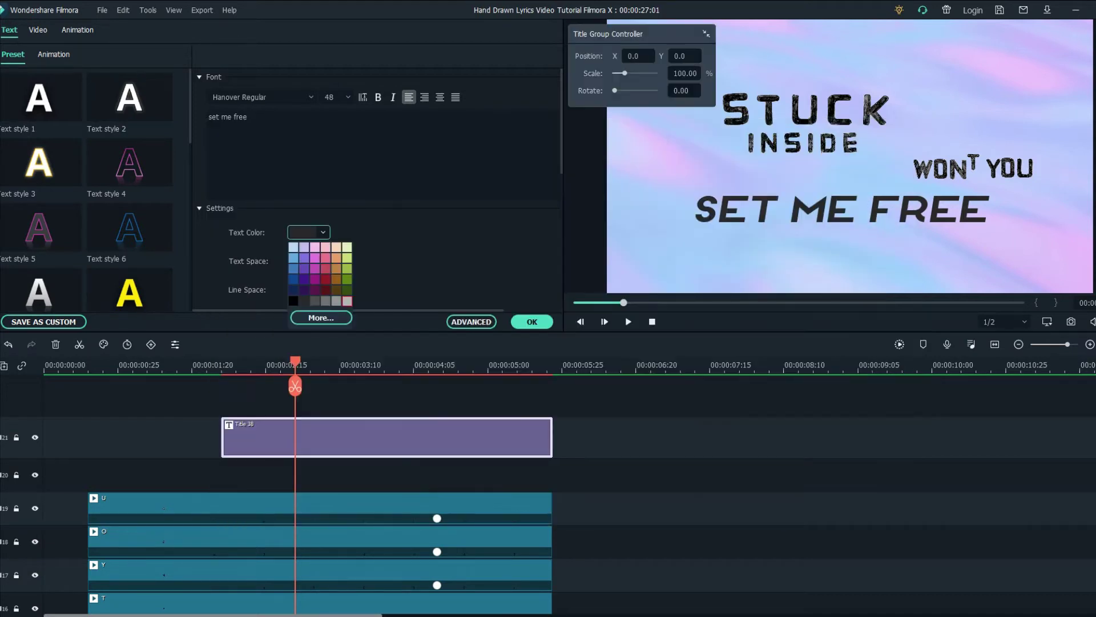
pyautogui.click(294, 301)
pyautogui.click(531, 323)
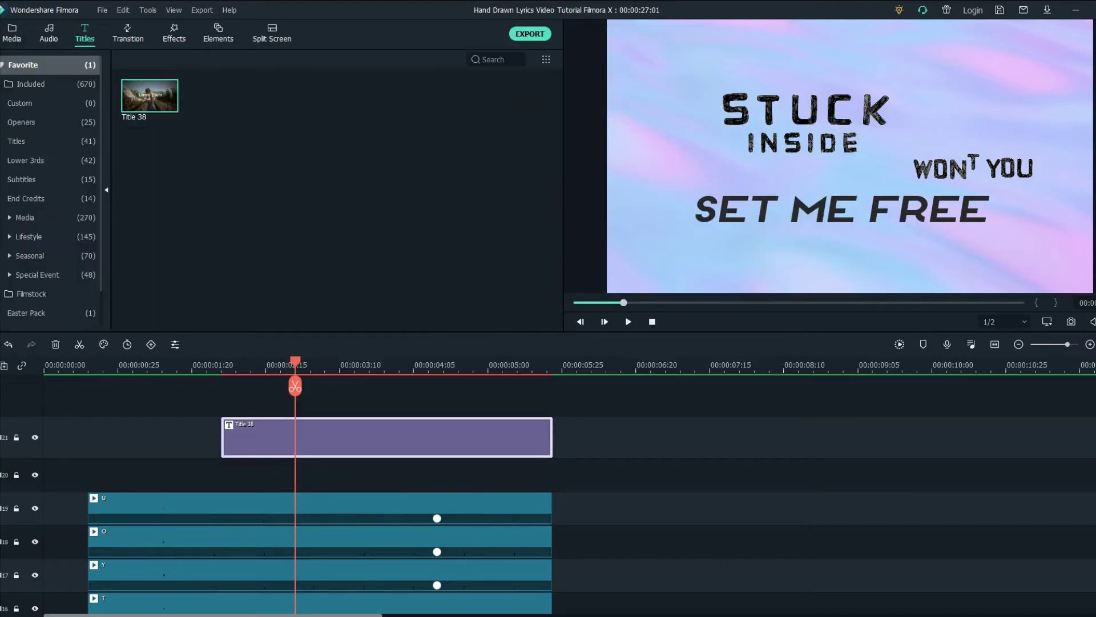
pyautogui.click(511, 365)
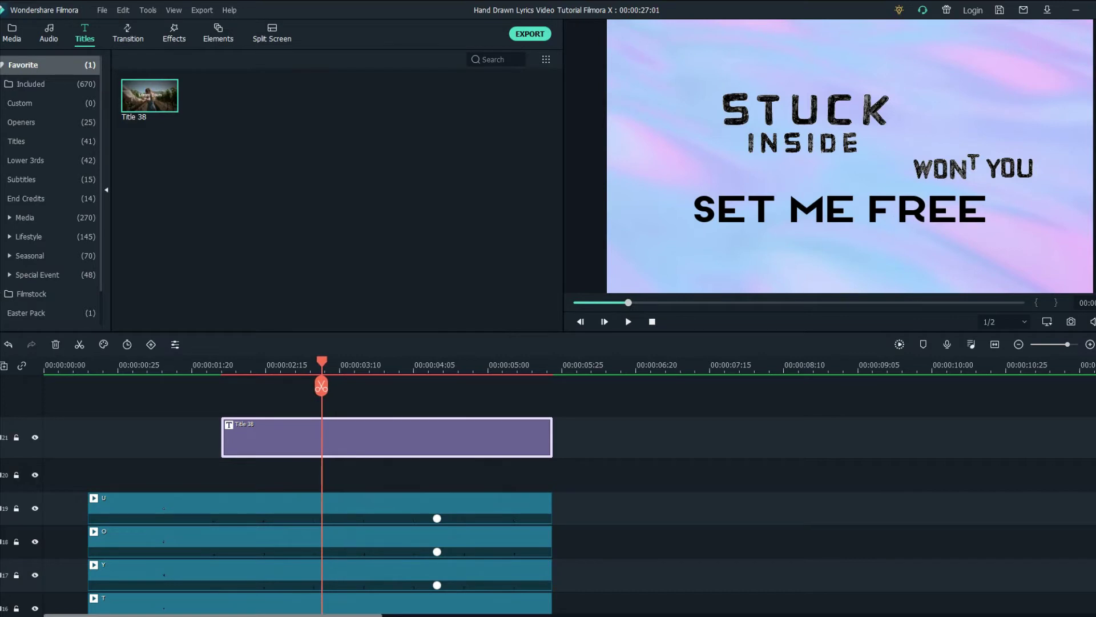
# Move the SET ME FREE clip directly after the letter clips and play it on its own
pyautogui.doubleClick(387, 437)
pyautogui.click(222, 366)
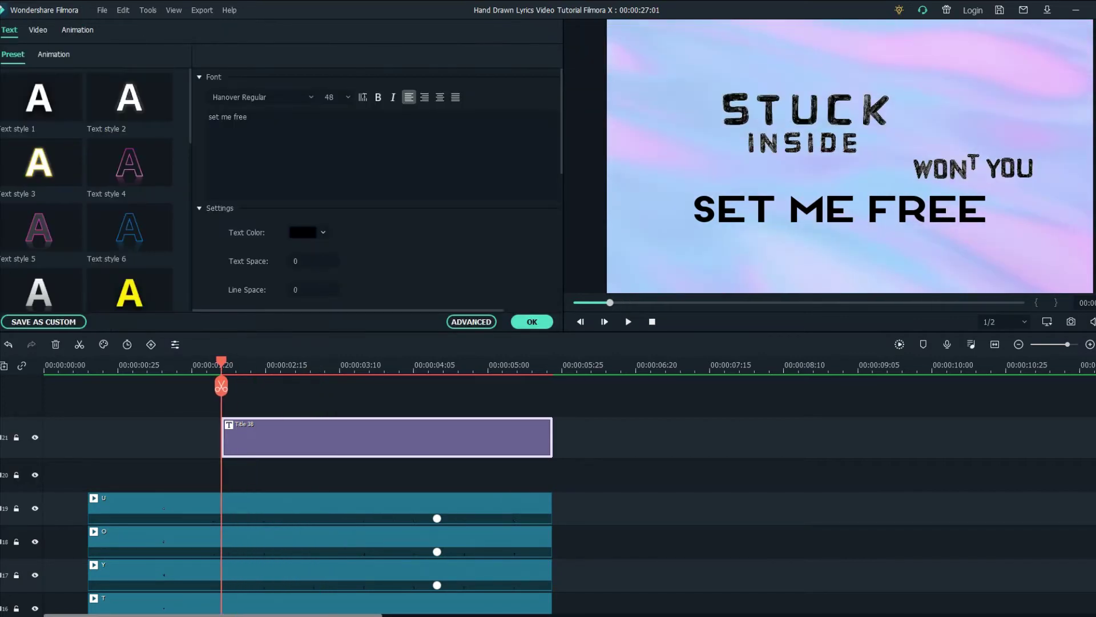
pyautogui.moveTo(387, 438); pyautogui.dragTo(719, 437)
pyautogui.click(553, 365)
pyautogui.press('space')
pyautogui.click(554, 365)
pyautogui.press('space')
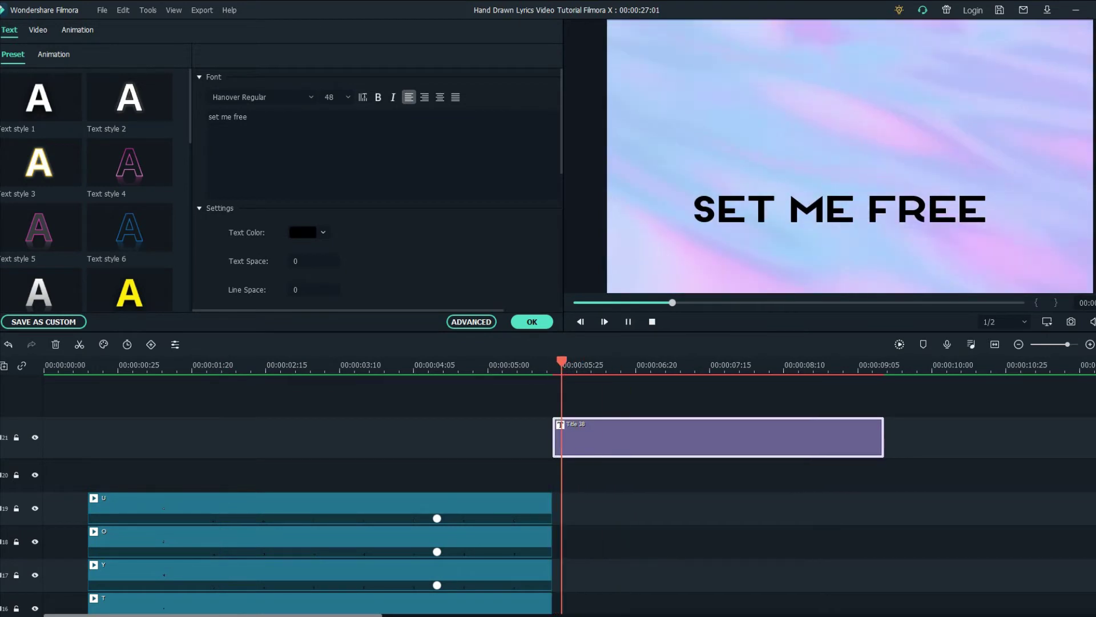
pyautogui.press('space')
# Add two scale keyframes to the SET ME FREE title, one at its start and one just under a second in, and preview it
pyautogui.click(553, 366)
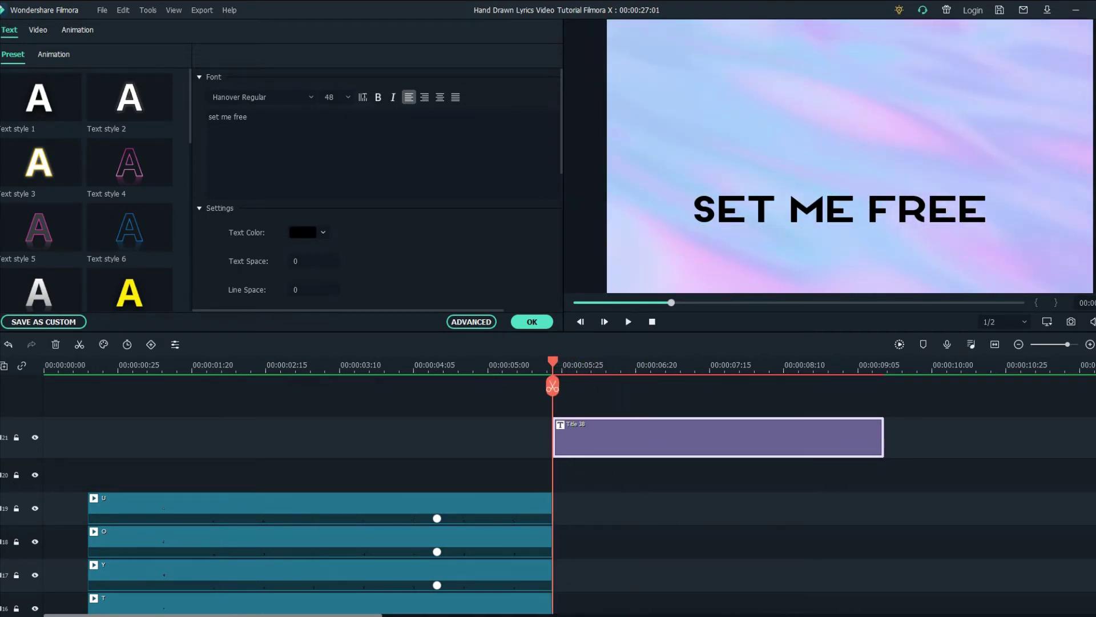
pyautogui.click(78, 30)
pyautogui.click(54, 55)
pyautogui.click(218, 101)
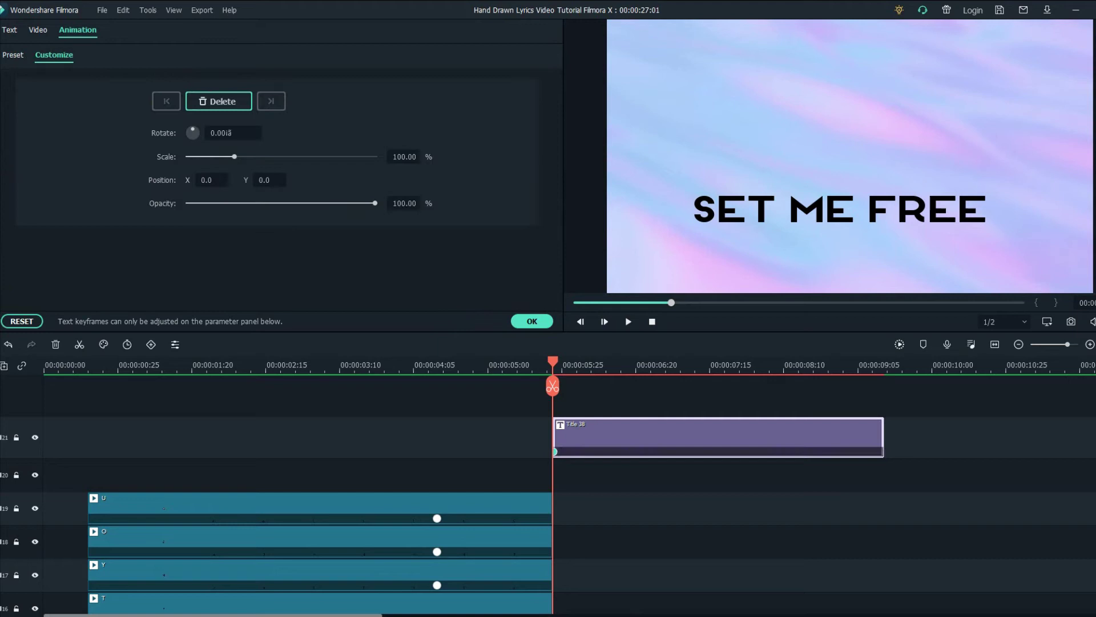
pyautogui.click(219, 101)
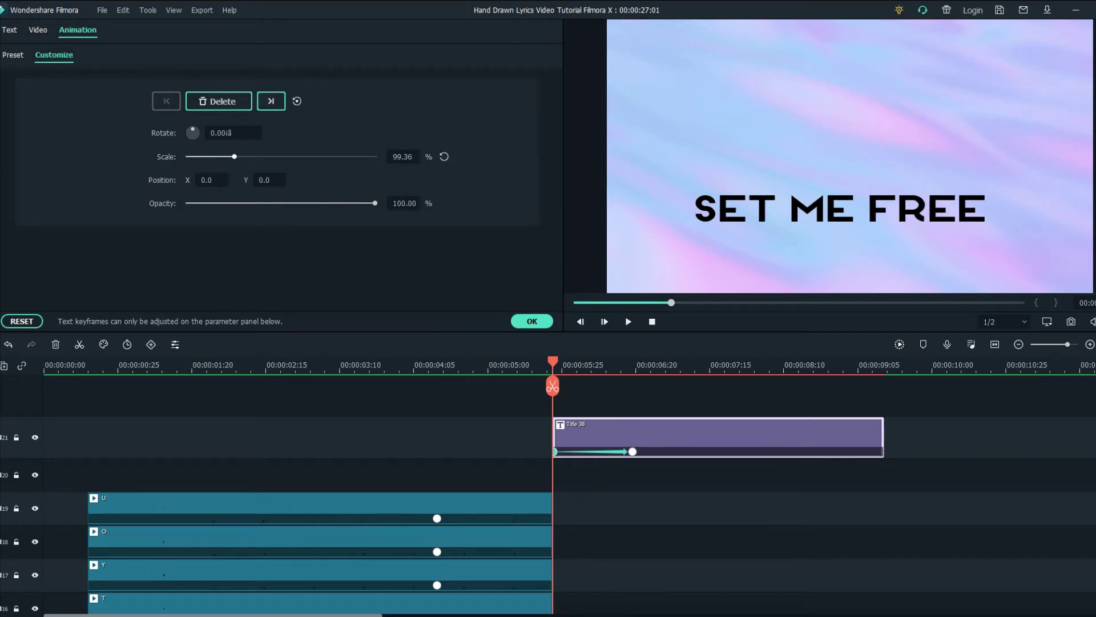
pyautogui.click(634, 366)
pyautogui.click(532, 321)
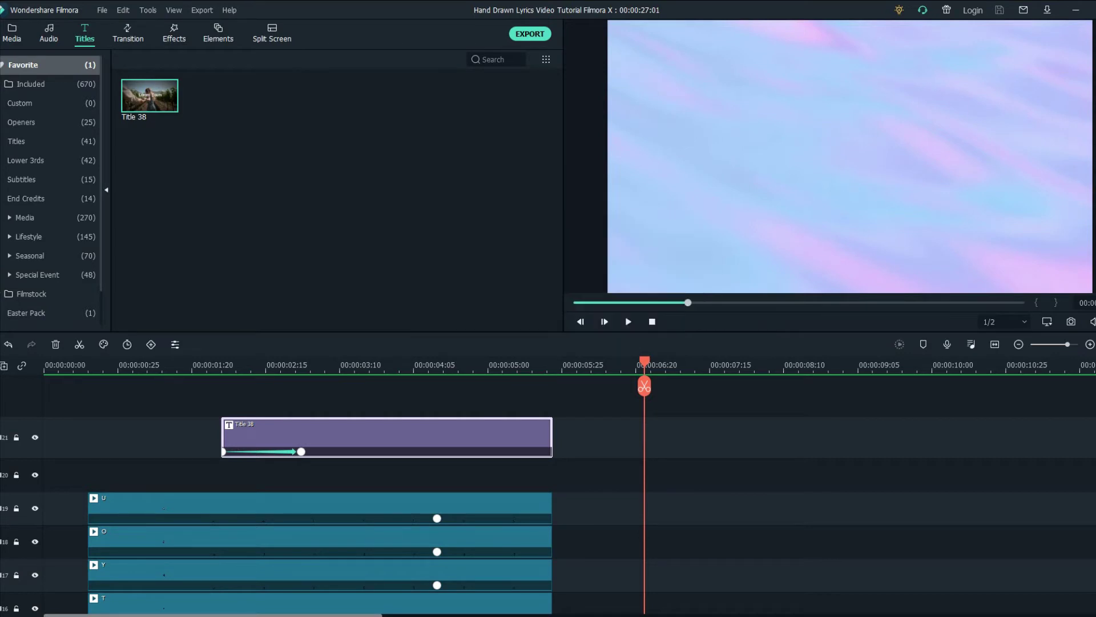
pyautogui.press('space')
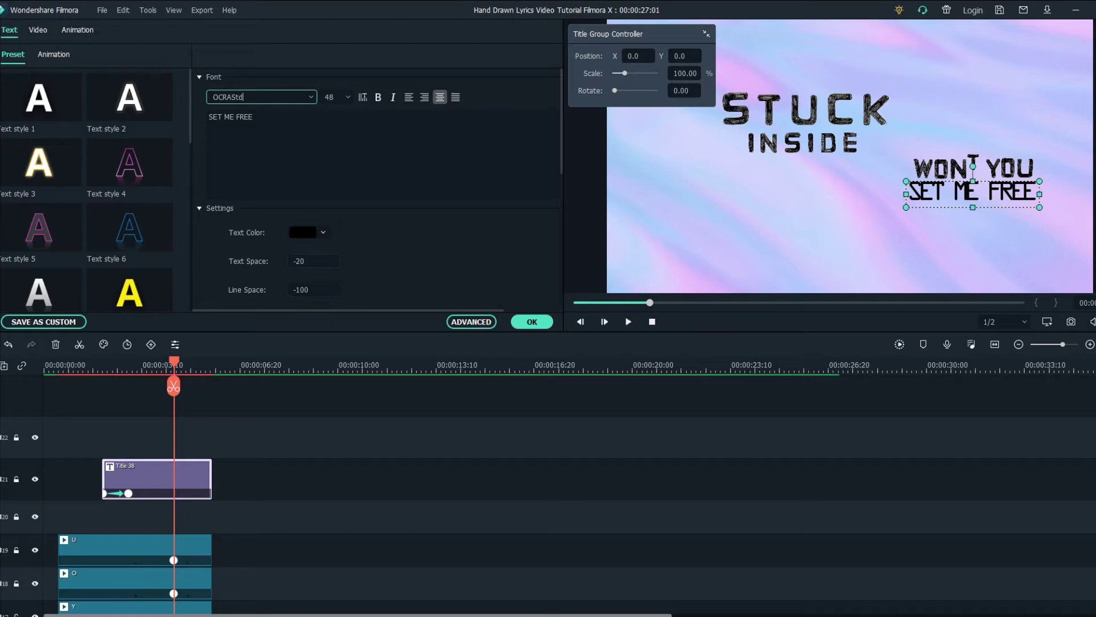
# Set the title's font to OCRAStd, fit SET ME FREE directly beneath WONT YOU, and save the project
pyautogui.press('Return')
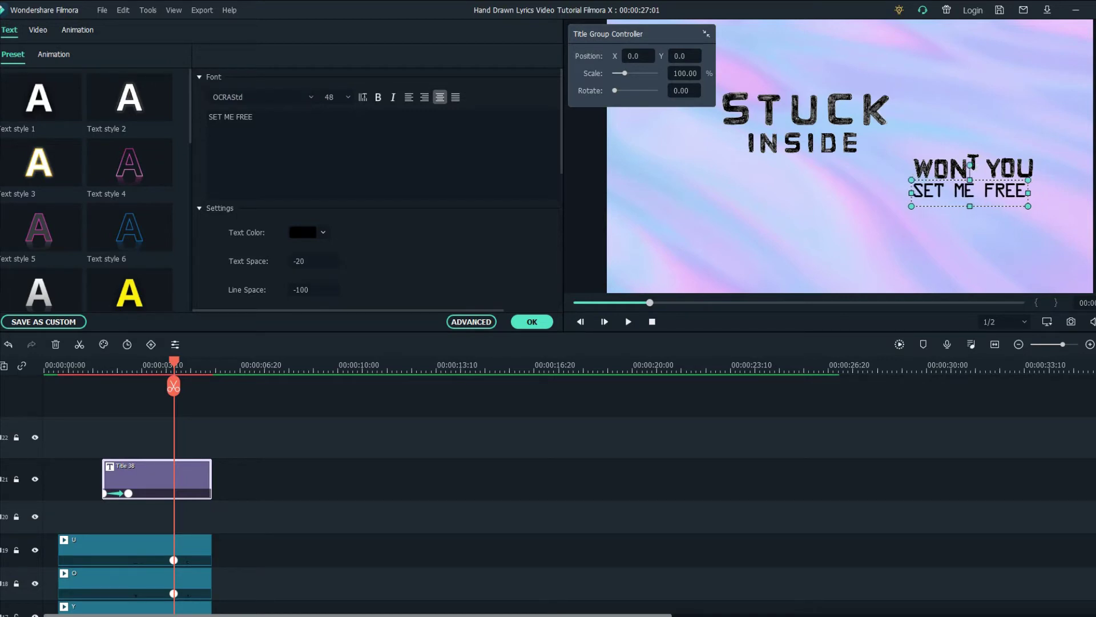
pyautogui.moveTo(969, 193); pyautogui.dragTo(975, 191)
pyautogui.click(937, 237)
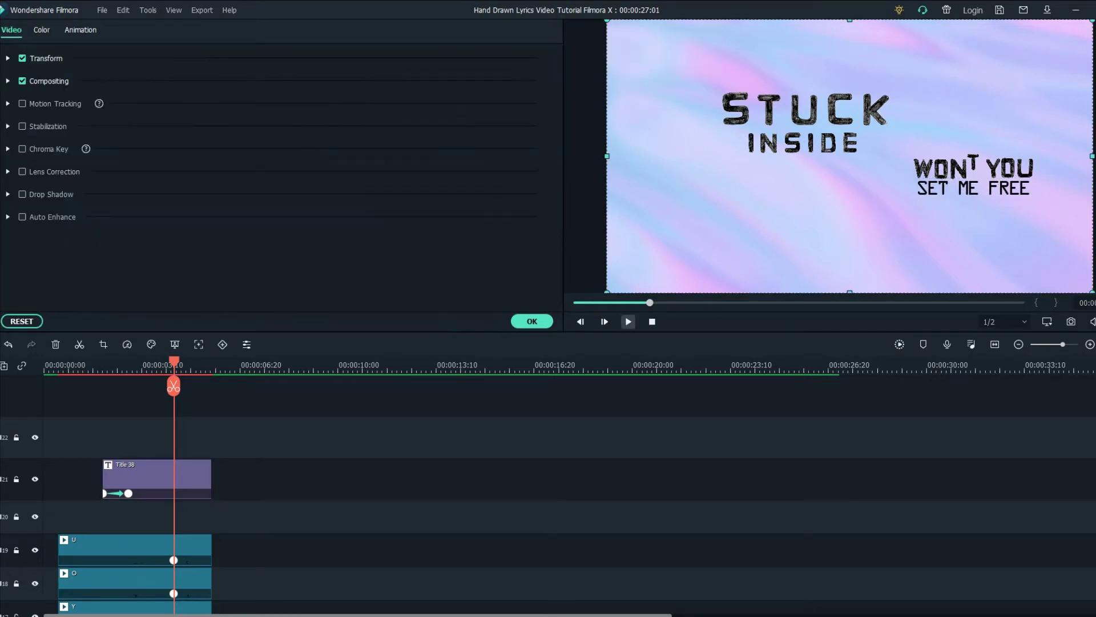
pyautogui.click(531, 321)
pyautogui.hotkey('ctrl', 's')
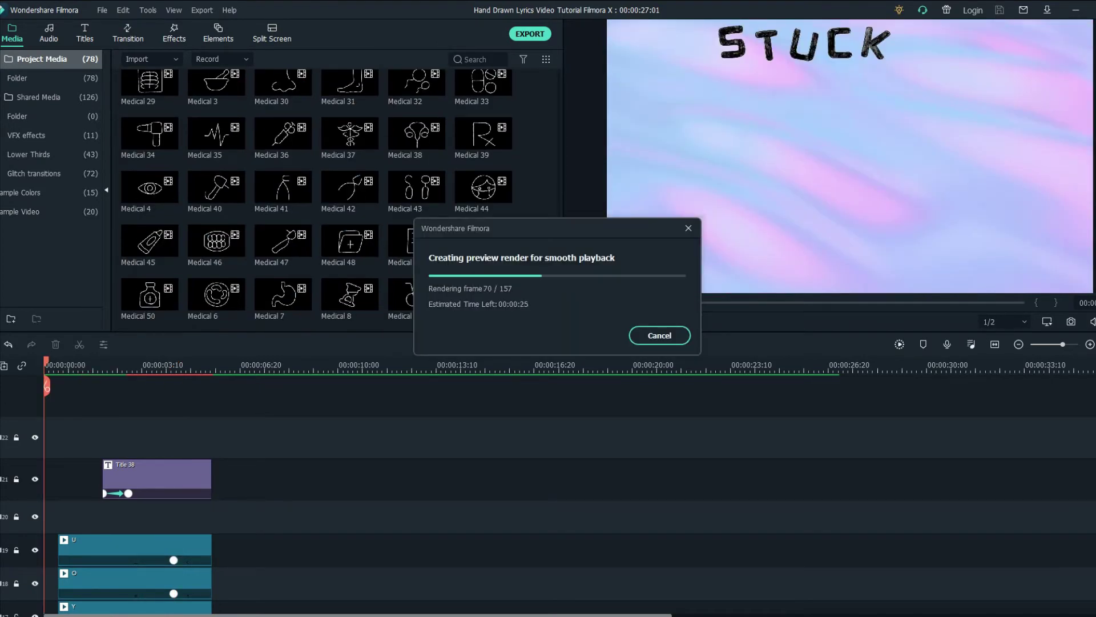
# Paste a copy of the SET ME FREE title, clear its keyframes and place it right after the S clip on the same track
pyautogui.hotkey('ctrl', 'v')
pyautogui.moveTo(348, 406); pyautogui.dragTo(267, 498)
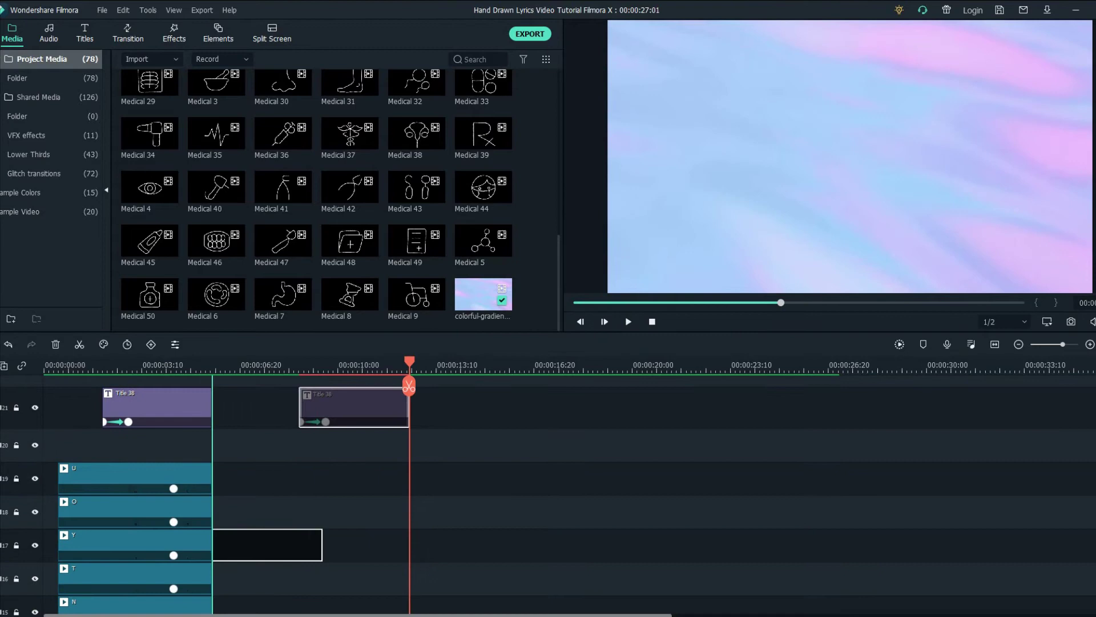
pyautogui.rightClick(262, 543)
pyautogui.click(311, 427)
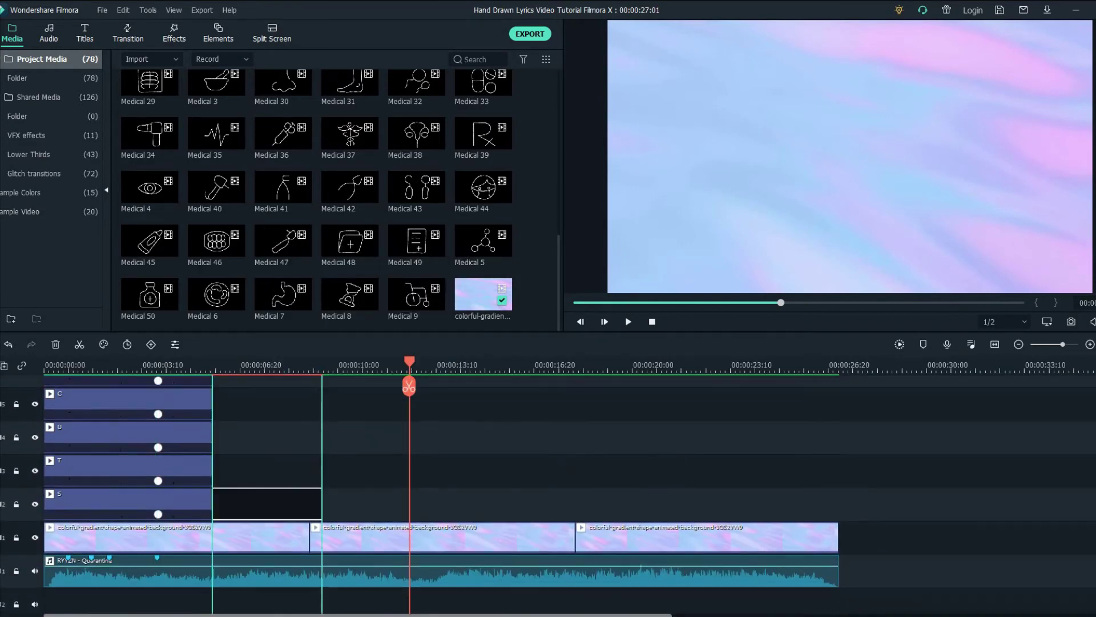
pyautogui.moveTo(268, 498); pyautogui.dragTo(310, 465)
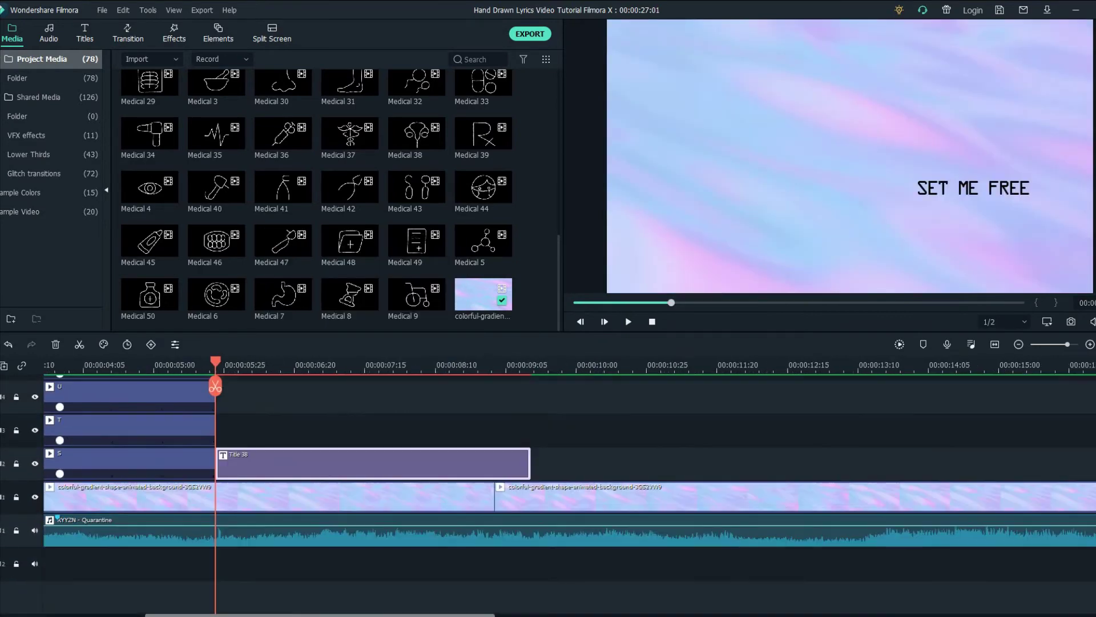
# Shift the title copy to start at about 6:08 and split it on the following lyric cues at about 6:25 and 7:12
pyautogui.press('space')
pyautogui.click(251, 365)
pyautogui.press('space')
pyautogui.click(345, 365)
pyautogui.click(308, 365)
pyautogui.hotkey('ctrl', 'b')
pyautogui.press('space')
pyautogui.hotkey('ctrl', 'b')
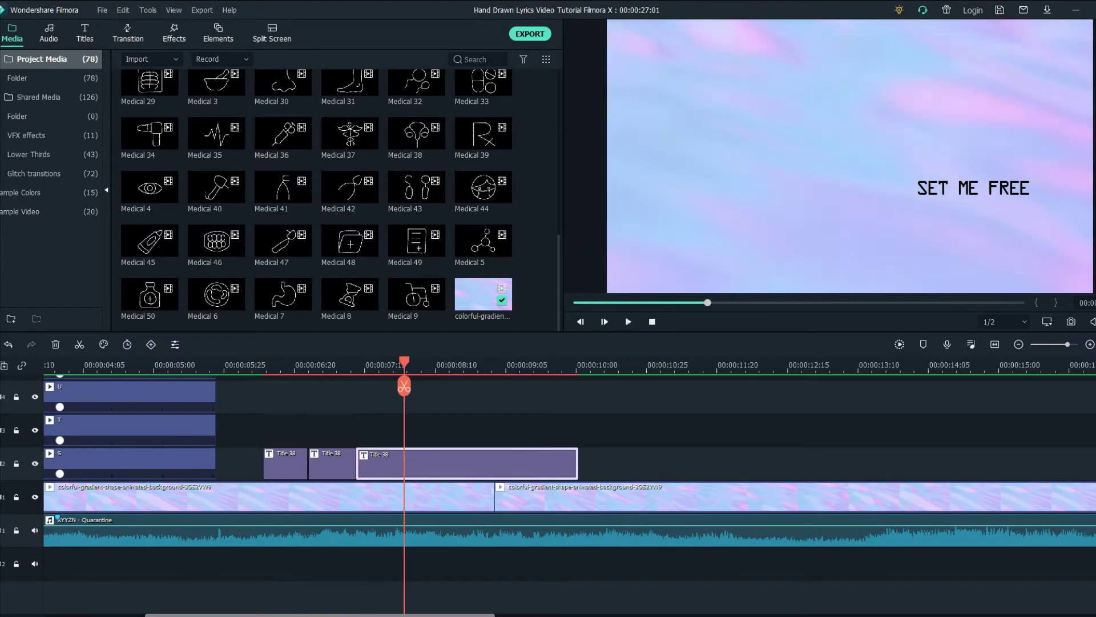
# Split the remaining title at about 8:08 and 9:06 and delete the leftover end piece
pyautogui.hotkey('ctrl', 'b')
pyautogui.press('space')
pyautogui.press('space')
pyautogui.press('space')
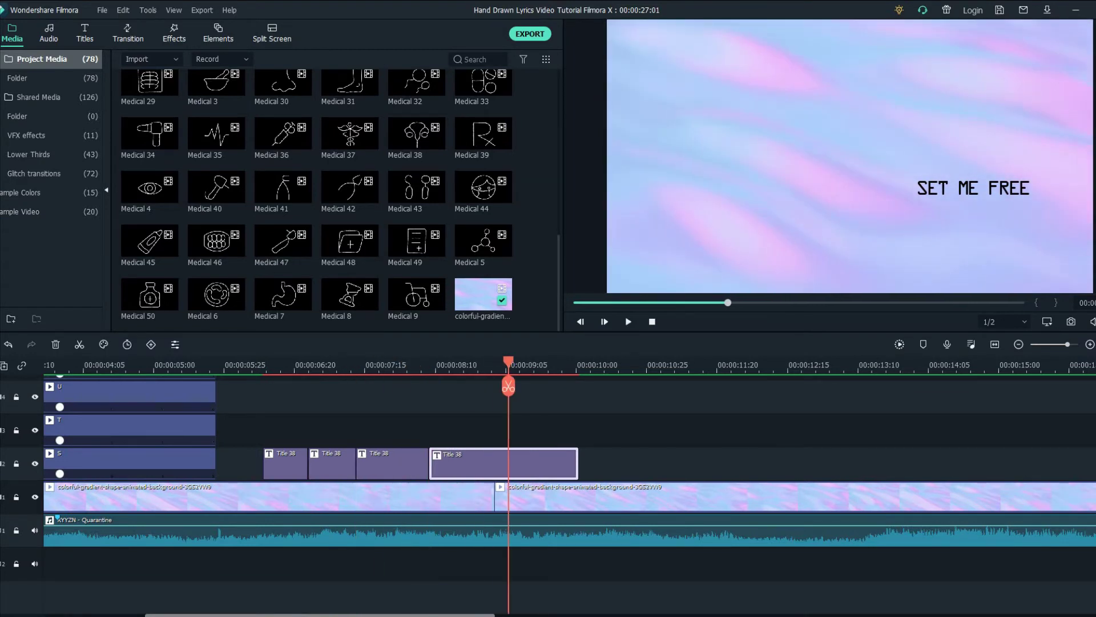
pyautogui.hotkey('ctrl', 'b')
pyautogui.press('space')
pyautogui.press('Delete')
# Stagger the four title pieces on separate tracks, raising the second, third and fourth one track higher each
pyautogui.click(332, 466)
pyautogui.moveTo(332, 465); pyautogui.dragTo(331, 431)
pyautogui.moveTo(393, 465); pyautogui.dragTo(392, 398)
pyautogui.scroll(1, 468, 464)
pyautogui.moveTo(468, 517); pyautogui.dragTo(469, 417)
pyautogui.click(287, 518)
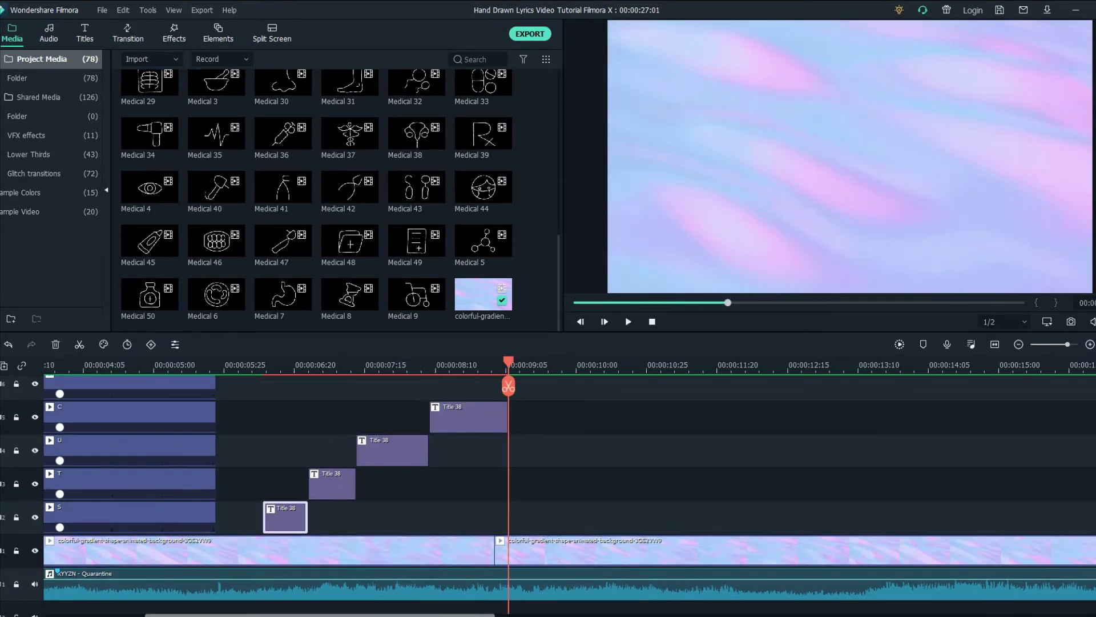
# Extend the first three title pieces so they all end together with the fourth at about 9:06
pyautogui.moveTo(307, 518); pyautogui.dragTo(508, 518)
pyautogui.moveTo(354, 485); pyautogui.dragTo(508, 485)
pyautogui.click(393, 451)
pyautogui.moveTo(427, 452); pyautogui.dragTo(507, 451)
# Delete the later gradient background copies and trim the end of the first background clip to about 8:19
pyautogui.click(507, 551)
pyautogui.moveTo(508, 386); pyautogui.dragTo(492, 386)
pyautogui.press('Delete')
pyautogui.moveTo(494, 551); pyautogui.dragTo(460, 551)
pyautogui.click(666, 365)
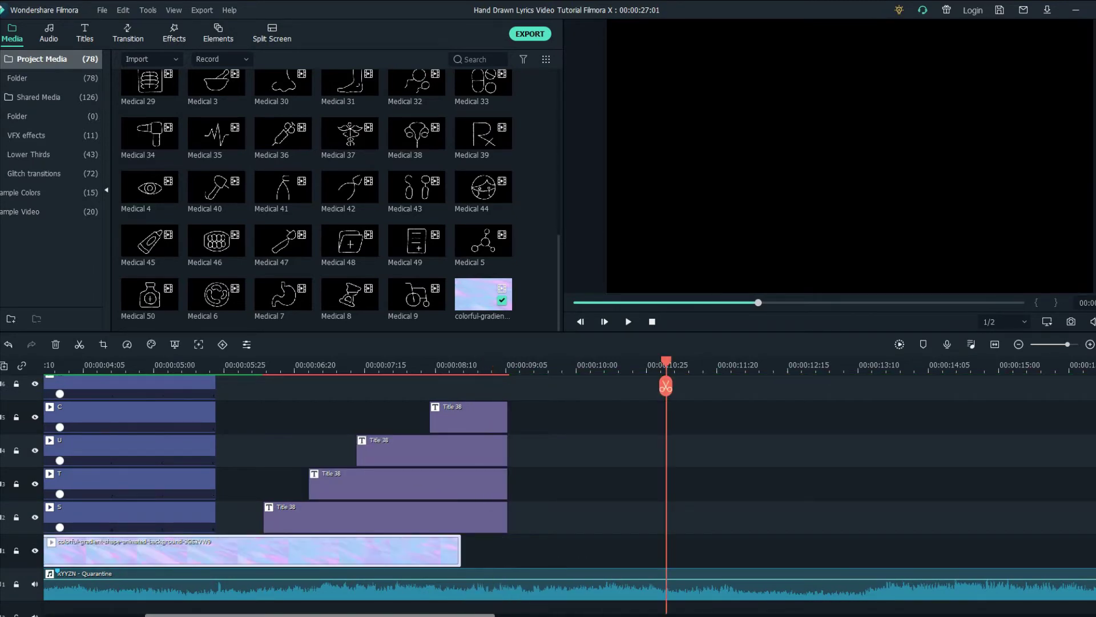
# Paste copies of the trimmed gradient background end to end until they run past the end of the song
pyautogui.hotkey('ctrl', 'v')
pyautogui.hotkey('ctrl', 'v')
pyautogui.hotkey('ctrl', '-')
pyautogui.keyDown('ctrl'); pyautogui.click(557, 551); pyautogui.keyUp('ctrl')
pyautogui.moveTo(557, 551); pyautogui.dragTo(452, 551)
pyautogui.click(826, 551)
pyautogui.hscroll(5, 570, 485)
pyautogui.click(639, 366)
pyautogui.hotkey('ctrl', 'v')
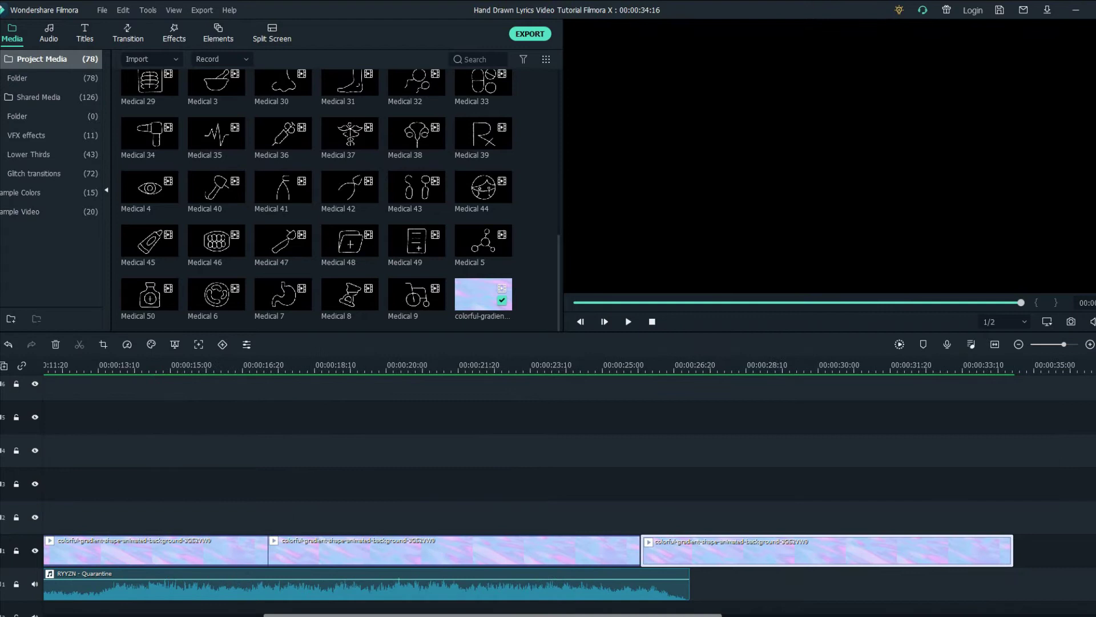
# Trim the last gradient background copy to the end of the Quarantine audio and save the project
pyautogui.moveTo(1011, 551); pyautogui.dragTo(688, 551)
pyautogui.hscroll(-8, 570, 486)
pyautogui.click(407, 366)
pyautogui.hotkey('ctrl', 's')
# Change the four staggered titles' text to AND GETTING, DRUNK, AT and a line beginning WON'T YOU, enlarging AND GETTING to size 150
pyautogui.moveTo(408, 386); pyautogui.dragTo(400, 366)
pyautogui.doubleClick(378, 517)
pyautogui.doubleClick(390, 485)
pyautogui.write('DRUNK')
pyautogui.doubleClick(402, 451)
pyautogui.write('AT')
pyautogui.click(420, 418)
pyautogui.doubleClick(421, 417)
pyautogui.write("WON'T YOU LE")
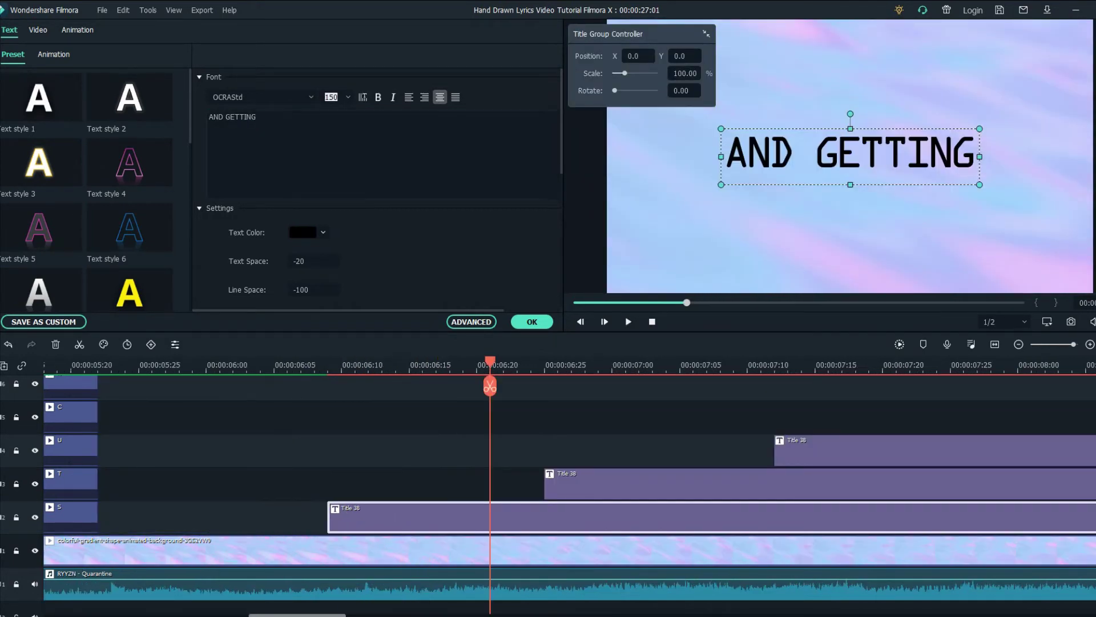
# Add a motion keyframe to the AND GETTING title slightly before the DRUNK title begins
pyautogui.moveTo(490, 362); pyautogui.dragTo(477, 362)
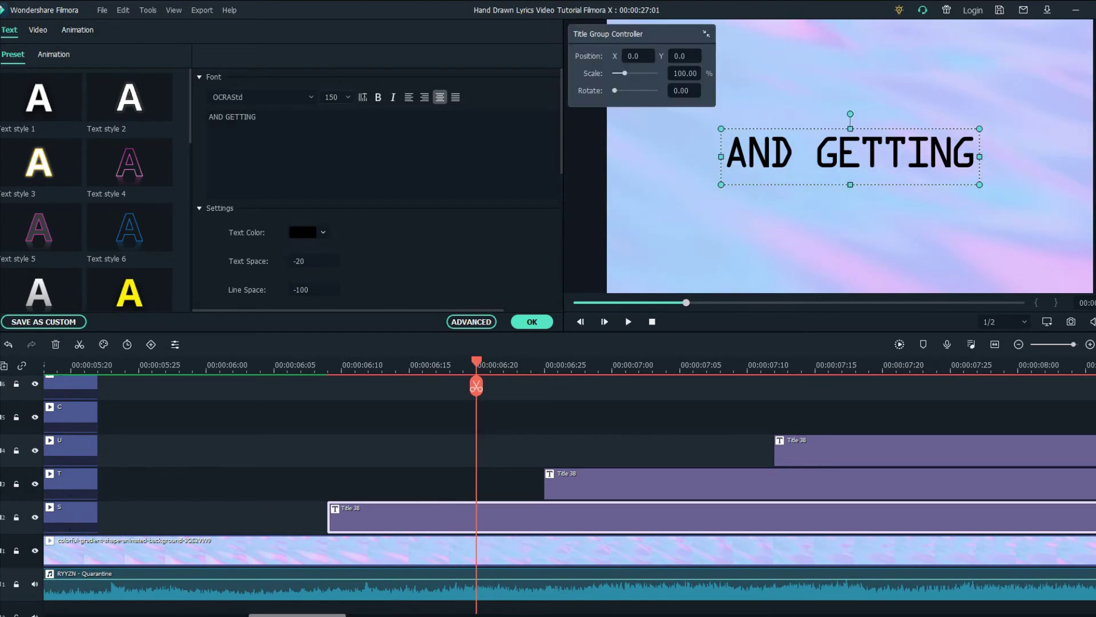
pyautogui.click(78, 30)
pyautogui.click(54, 55)
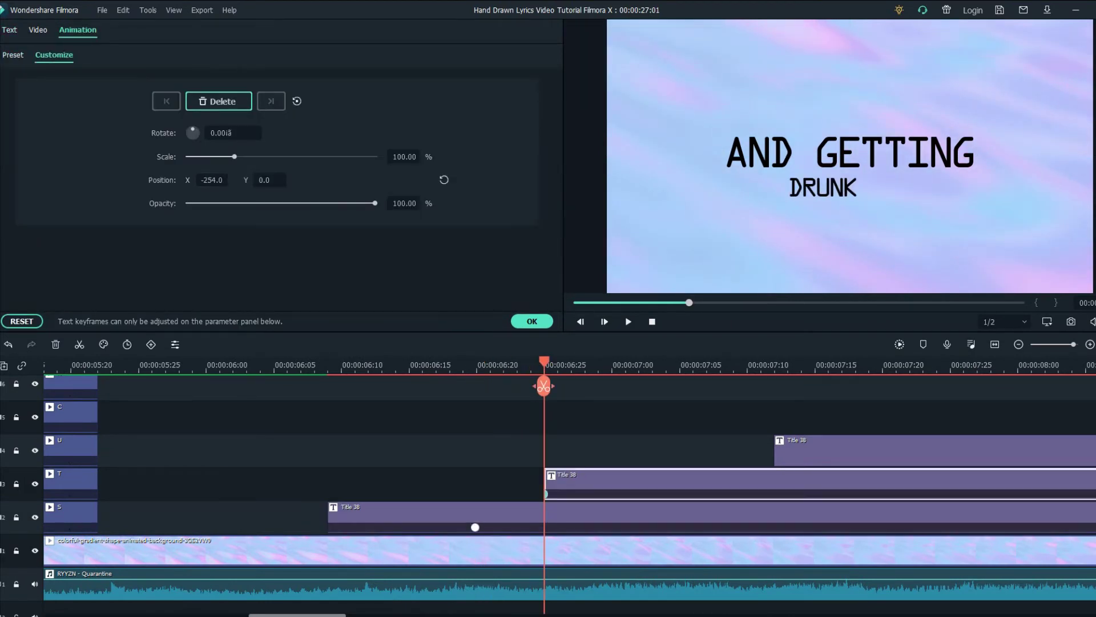
# Scale the DRUNK title to 336.31% and position it at X -585, Y 160 at its start
pyautogui.moveTo(234, 156); pyautogui.dragTo(295, 157)
pyautogui.moveTo(211, 180); pyautogui.dragTo(94, 180)
pyautogui.moveTo(295, 156); pyautogui.dragTo(368, 156)
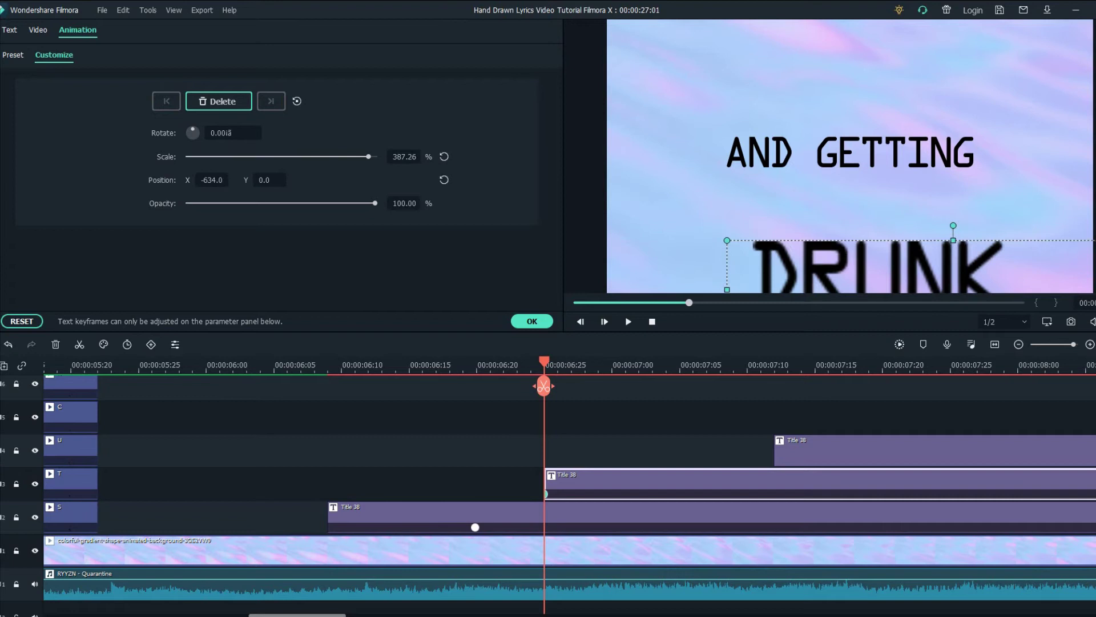
pyautogui.moveTo(211, 180); pyautogui.dragTo(171, 180)
pyautogui.moveTo(264, 180); pyautogui.dragTo(355, 180)
pyautogui.moveTo(211, 180); pyautogui.dragTo(231, 180)
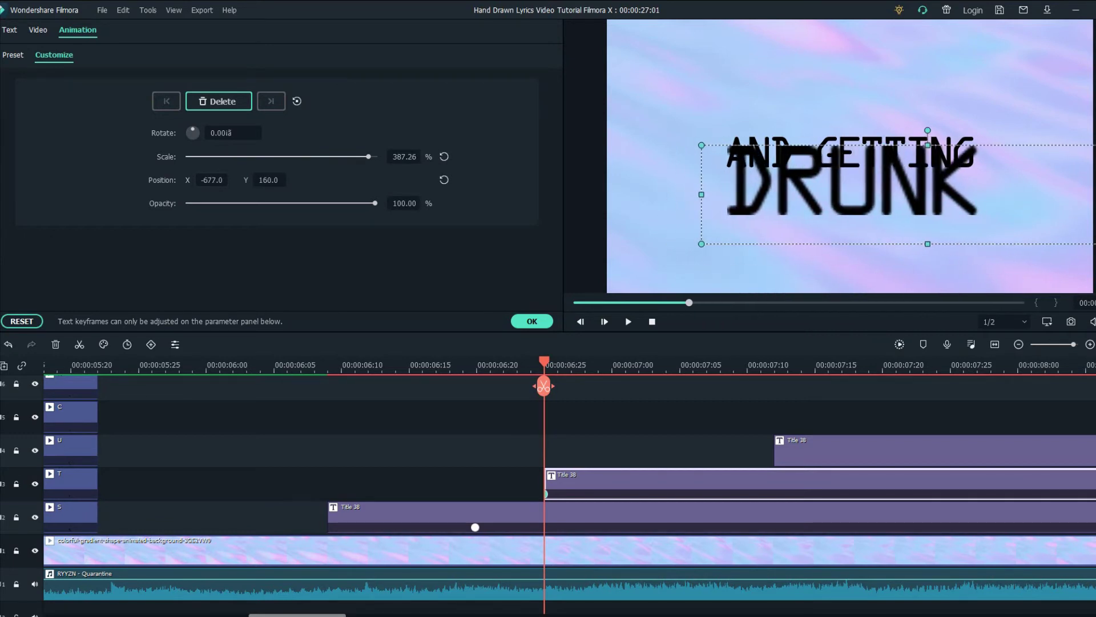
pyautogui.moveTo(368, 157); pyautogui.dragTo(345, 156)
pyautogui.moveTo(211, 180); pyautogui.dragTo(267, 180)
pyautogui.click(10, 30)
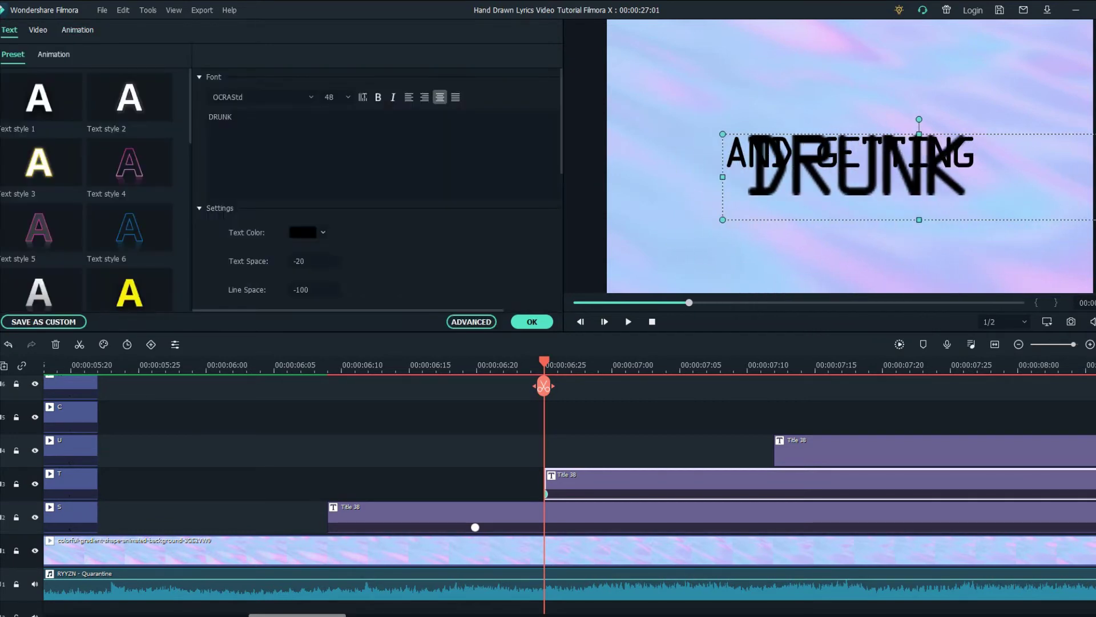
pyautogui.click(78, 30)
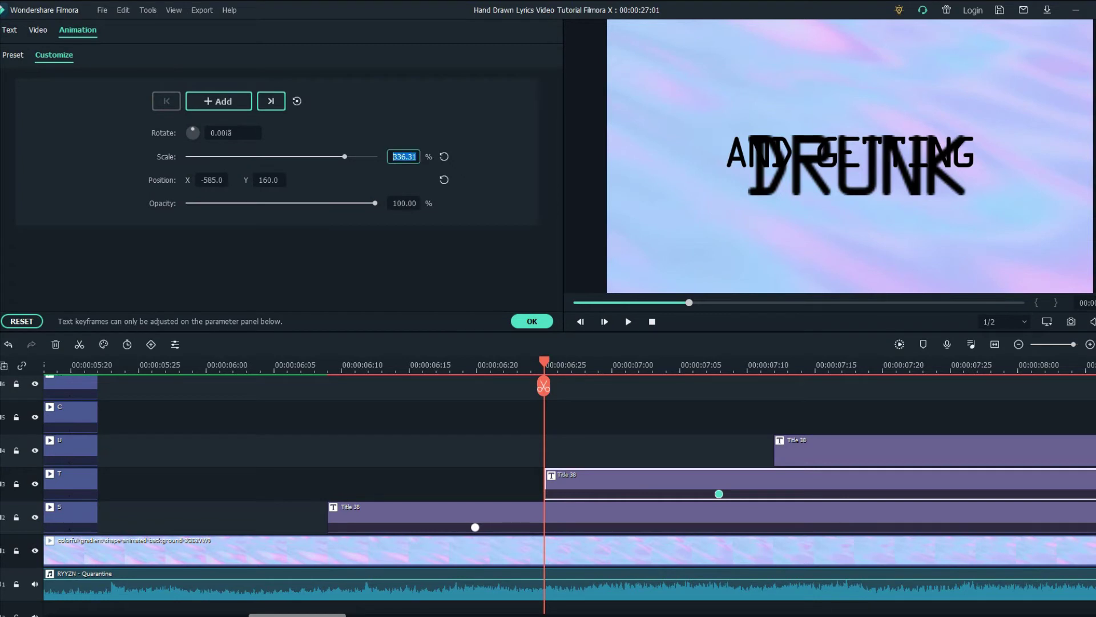
# Lower the DRUNK title and keyframe AND GETTING upward at DRUNK's start so the two lines separate
pyautogui.moveTo(268, 180); pyautogui.dragTo(206, 180)
pyautogui.click(434, 512)
pyautogui.moveTo(269, 180); pyautogui.dragTo(287, 180)
pyautogui.click(531, 321)
# Play back the AND GETTING and DRUNK section to check the title movement
pyautogui.click(240, 366)
pyautogui.press('space')
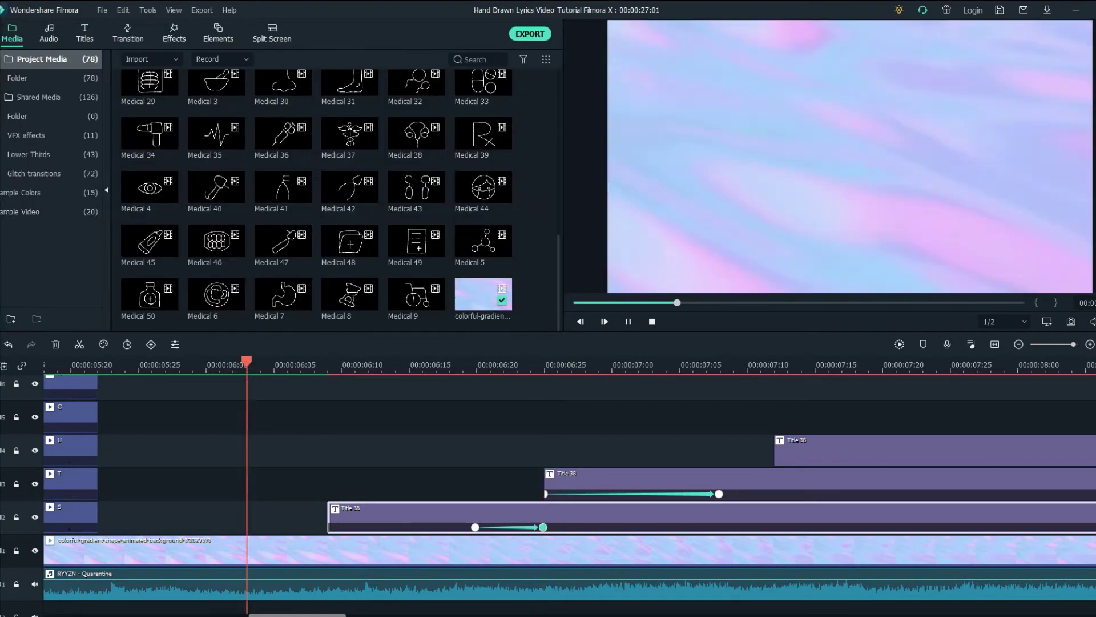
pyautogui.press('space')
pyautogui.moveTo(842, 363); pyautogui.dragTo(571, 362)
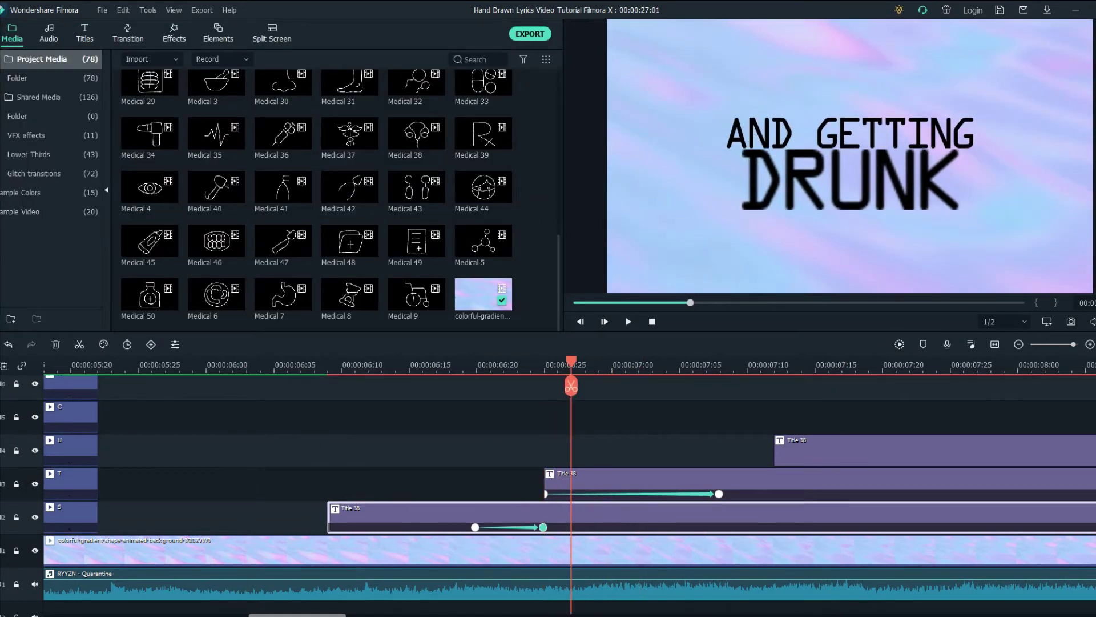
# Delete the DRUNK title's first keyframe, move its remaining keyframe to the title's start and preview the result
pyautogui.click(718, 494)
pyautogui.click(546, 494)
pyautogui.press('Delete')
pyautogui.moveTo(719, 493); pyautogui.dragTo(545, 494)
pyautogui.click(544, 365)
pyautogui.press('space')
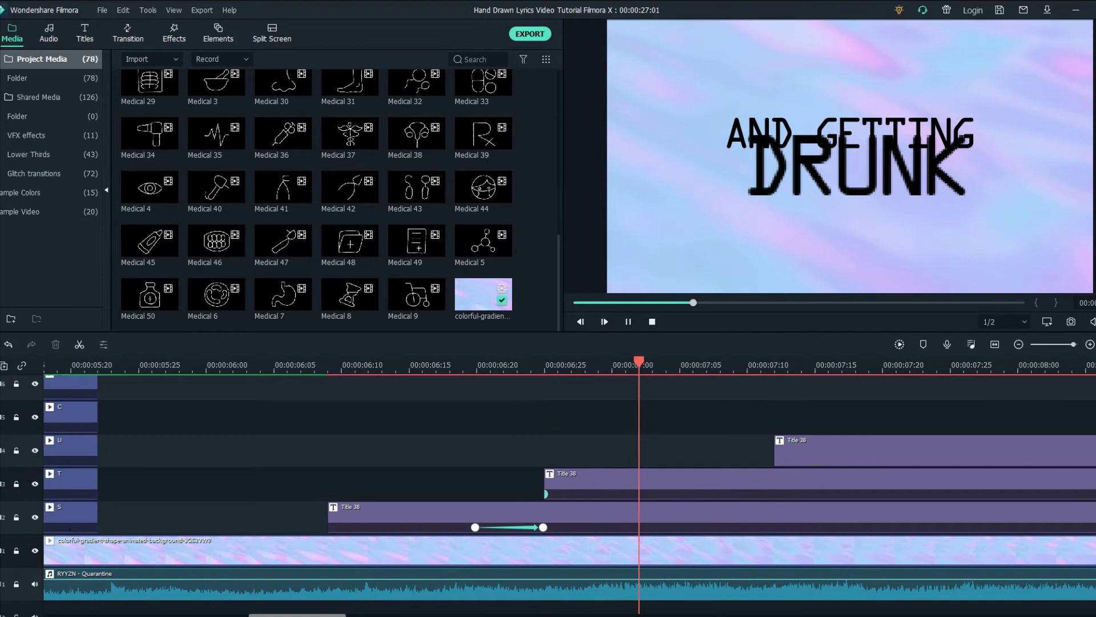
pyautogui.press('space')
# Set the DRUNK title's starting position to Y 134, directly beneath AND GETTING
pyautogui.click(544, 365)
pyautogui.doubleClick(628, 482)
pyautogui.click(80, 30)
pyautogui.click(54, 54)
pyautogui.moveTo(263, 179); pyautogui.dragTo(247, 180)
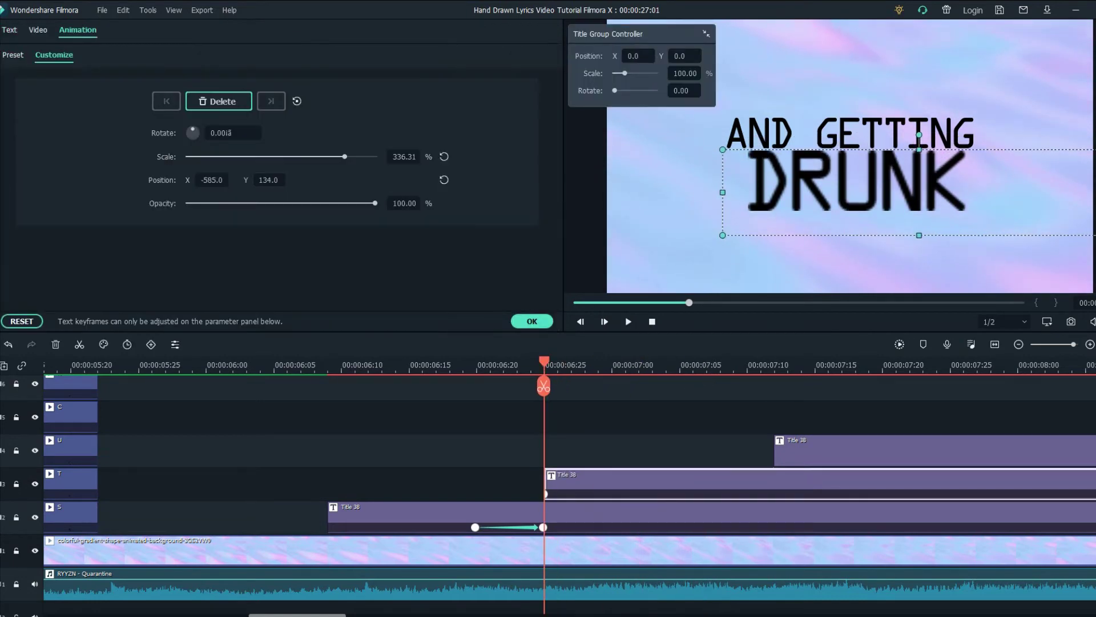
pyautogui.click(532, 321)
# Shift the DRUNK title slightly left to line it up under AND GETTING
pyautogui.moveTo(544, 362); pyautogui.dragTo(760, 362)
pyautogui.hotkey('ctrl', 'z')
pyautogui.moveTo(856, 182); pyautogui.dragTo(833, 182)
pyautogui.click(685, 482)
pyautogui.click(896, 366)
pyautogui.moveTo(1073, 345); pyautogui.dragTo(1070, 344)
# Place AT NIGHT beneath DRUNK at 146.50% scale, X -366, Y -21, keyframe the two upper lines upward at its start, and save the project
pyautogui.doubleClick(571, 451)
pyautogui.click(78, 29)
pyautogui.click(53, 54)
pyautogui.moveTo(268, 179); pyautogui.dragTo(110, 180)
pyautogui.click(514, 481)
pyautogui.click(514, 515)
pyautogui.click(514, 448)
pyautogui.moveTo(802, 233); pyautogui.dragTo(814, 219)
pyautogui.hotkey('ctrl', 's')
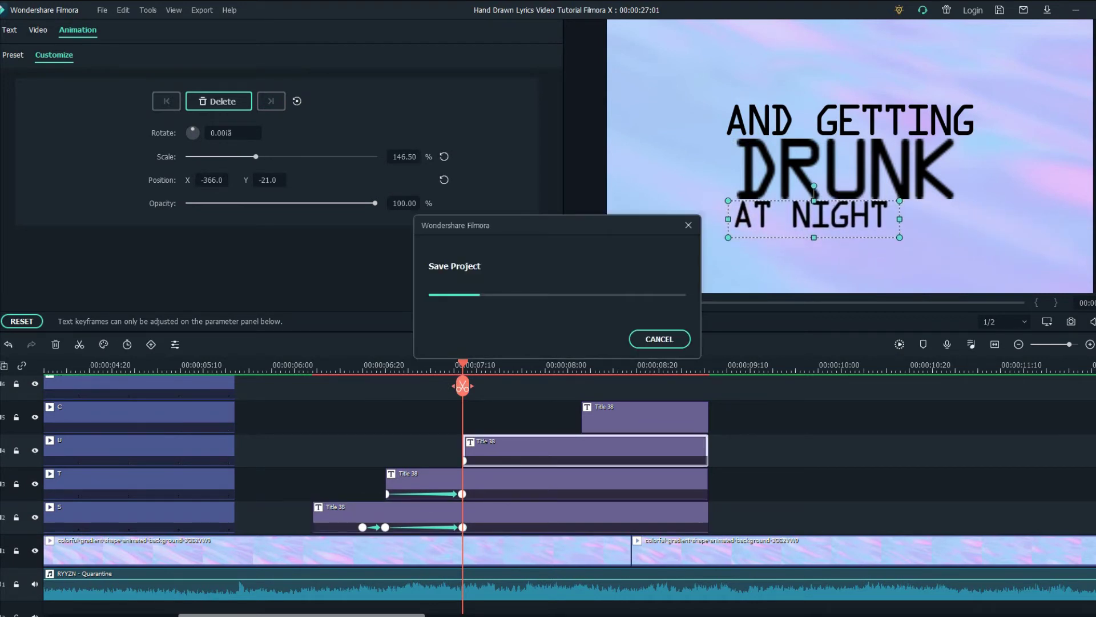
# Scale the WON'T YOU LET ME title to 132.48% and place it beside AT NIGHT at X -93, Y -41
pyautogui.moveTo(463, 361); pyautogui.dragTo(582, 361)
pyautogui.click(646, 415)
pyautogui.moveTo(266, 180); pyautogui.dragTo(255, 180)
pyautogui.moveTo(234, 156); pyautogui.dragTo(249, 157)
pyautogui.moveTo(1012, 228); pyautogui.dragTo(959, 225)
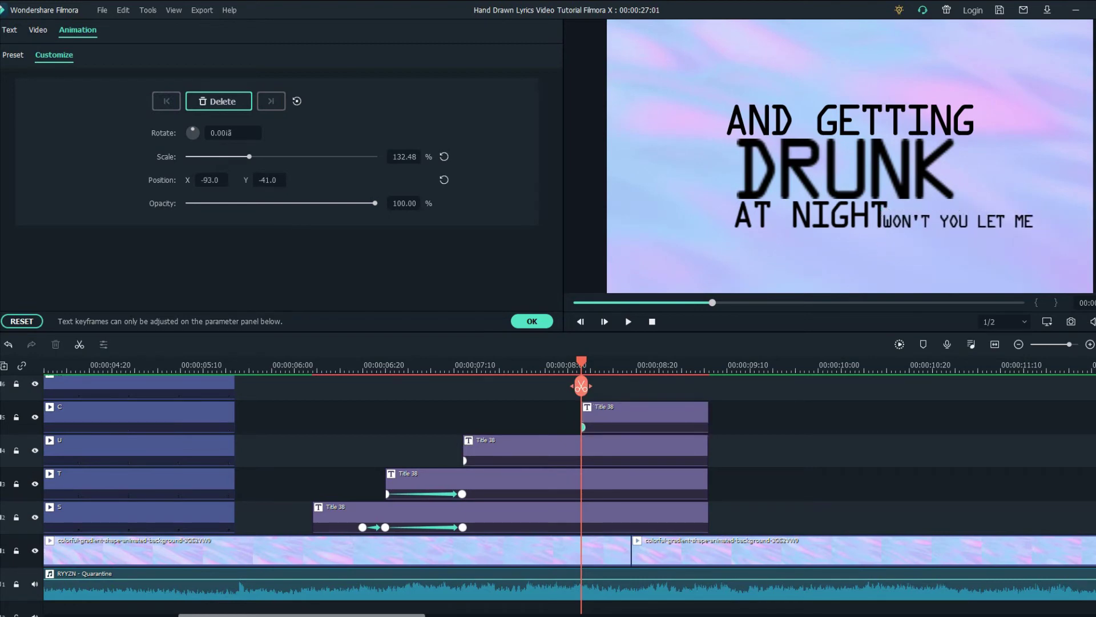
pyautogui.click(959, 221)
# Play back the four lyric titles from the start of AND GETTING
pyautogui.click(828, 446)
pyautogui.click(309, 366)
pyautogui.click(531, 322)
pyautogui.press('space')
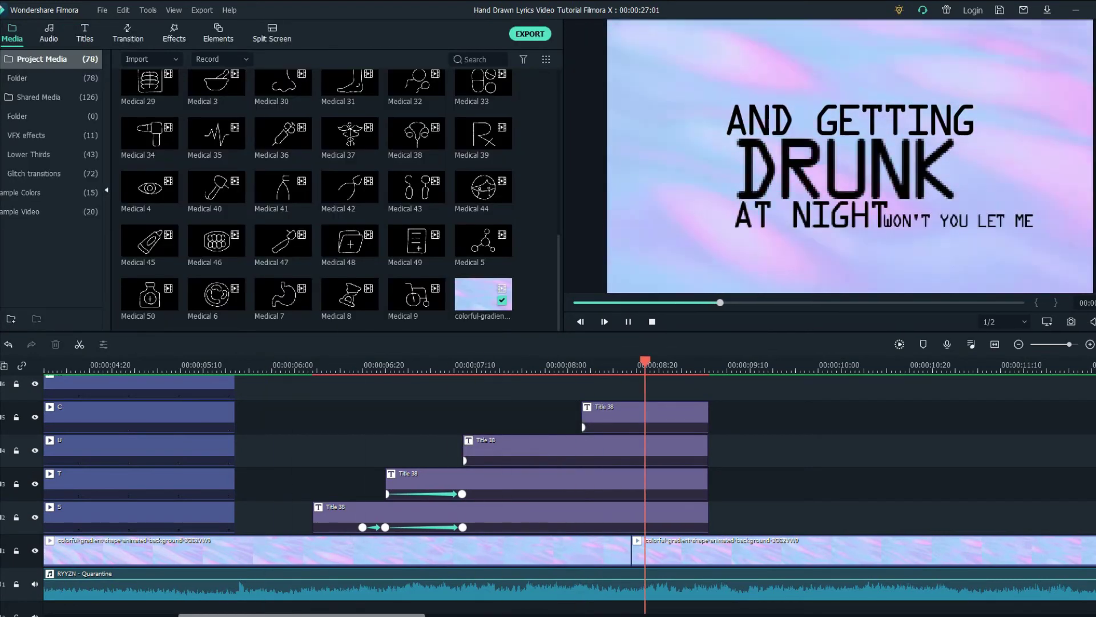
pyautogui.press('space')
# Keyframe all four lyric titles to shift left at the start of WON'T YOU LET ME and save the project
pyautogui.click(581, 365)
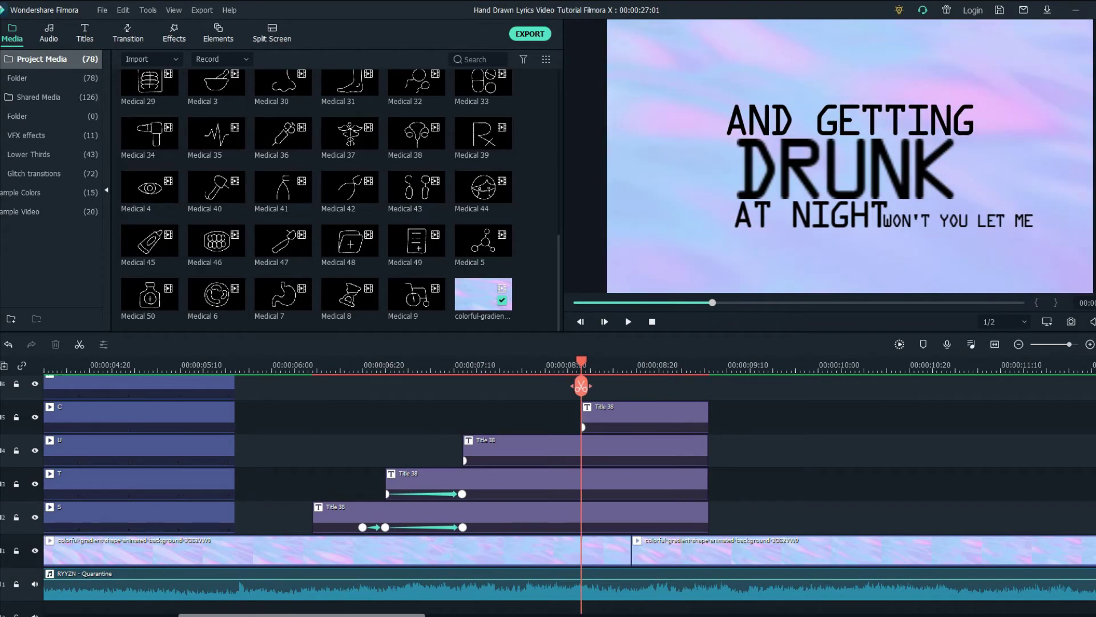
pyautogui.doubleClick(634, 414)
pyautogui.moveTo(959, 221); pyautogui.dragTo(920, 222)
pyautogui.click(633, 445)
pyautogui.moveTo(212, 180); pyautogui.dragTo(101, 180)
pyautogui.click(634, 479)
pyautogui.click(634, 514)
pyautogui.moveTo(212, 179); pyautogui.dragTo(103, 180)
pyautogui.click(531, 321)
pyautogui.hotkey('ctrl', 's')
# Search the project media for the letter E and move the added letter clips to the start of the last lyric title
pyautogui.hotkey('ctrl', '-')
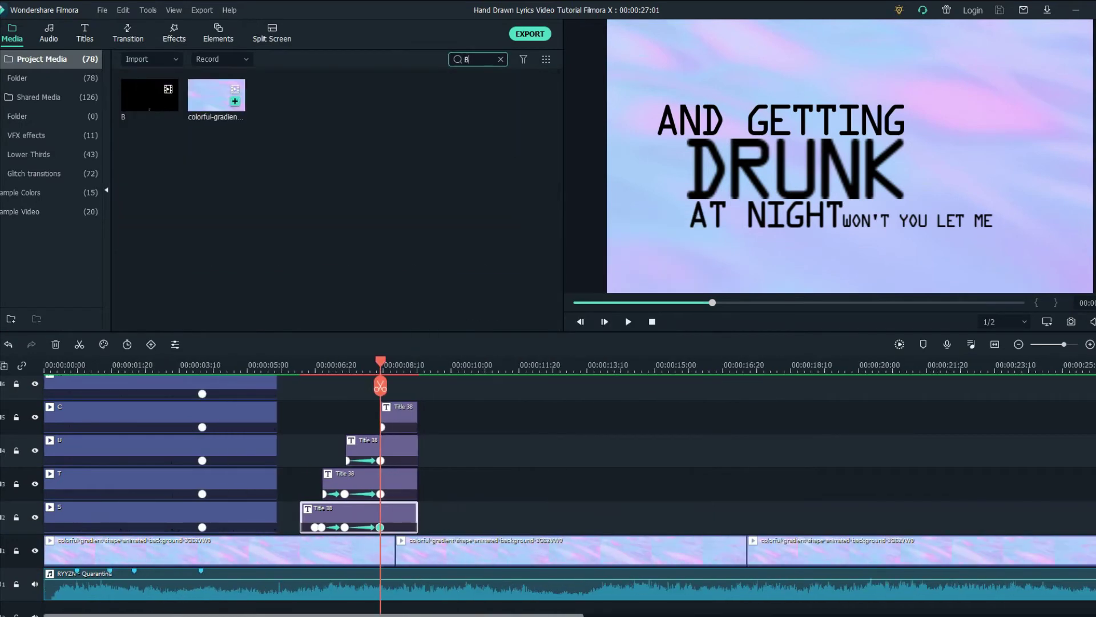
pyautogui.write('E')
pyautogui.scroll(2, 531, 456)
pyautogui.keyDown('ctrl'); pyautogui.click(531, 473); pyautogui.keyUp('ctrl')
pyautogui.moveTo(531, 474); pyautogui.dragTo(397, 441)
# Play back the lyric section containing the added letter clips
pyautogui.click(321, 366)
pyautogui.press('space')
pyautogui.press('space')
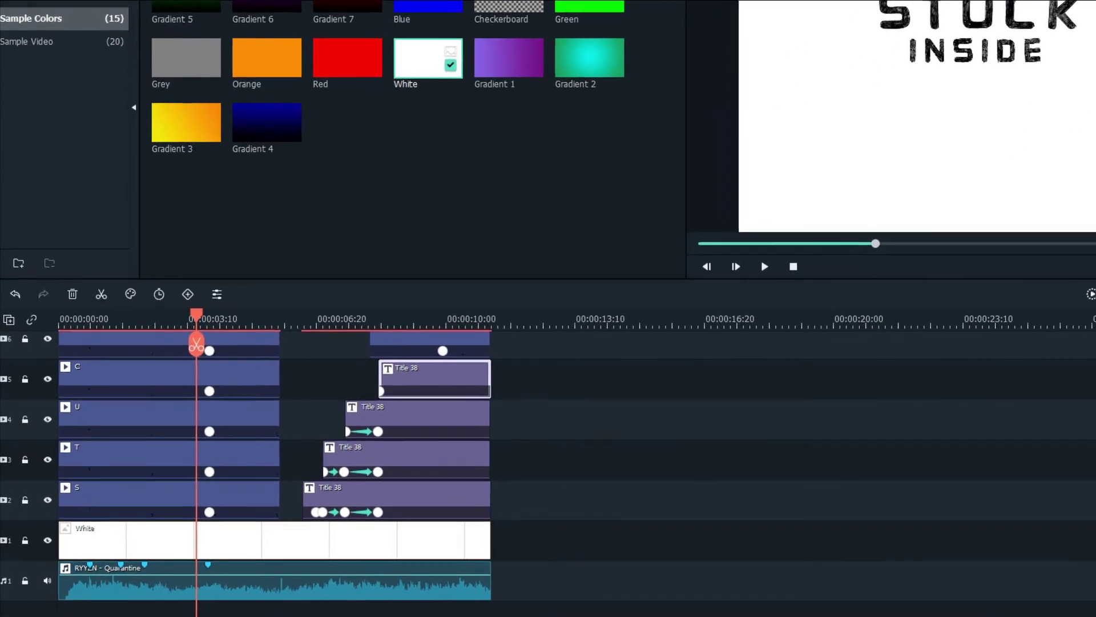
# Export the lyrics video with its plain white background
pyautogui.click(372, 341)
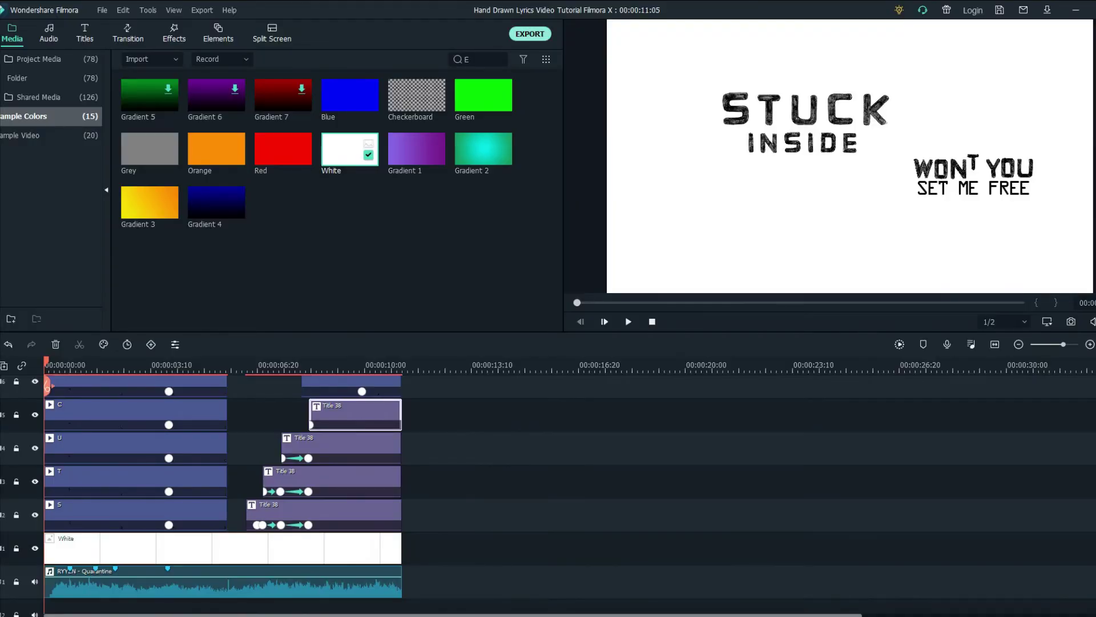
pyautogui.click(530, 34)
pyautogui.click(753, 455)
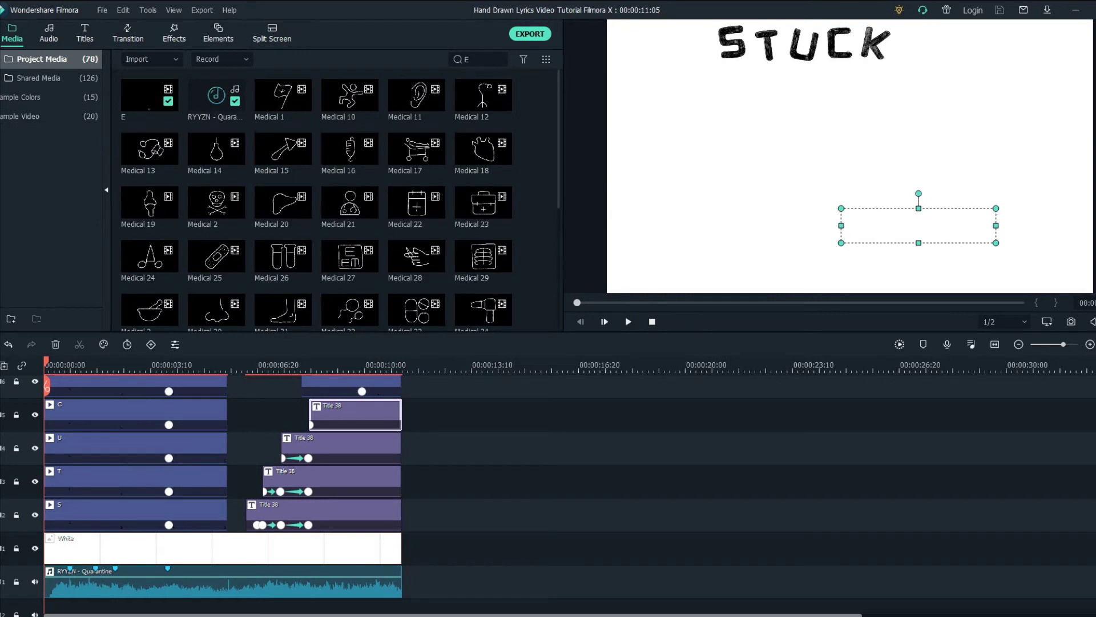
# Delete every clip from the timeline
pyautogui.click(548, 457)
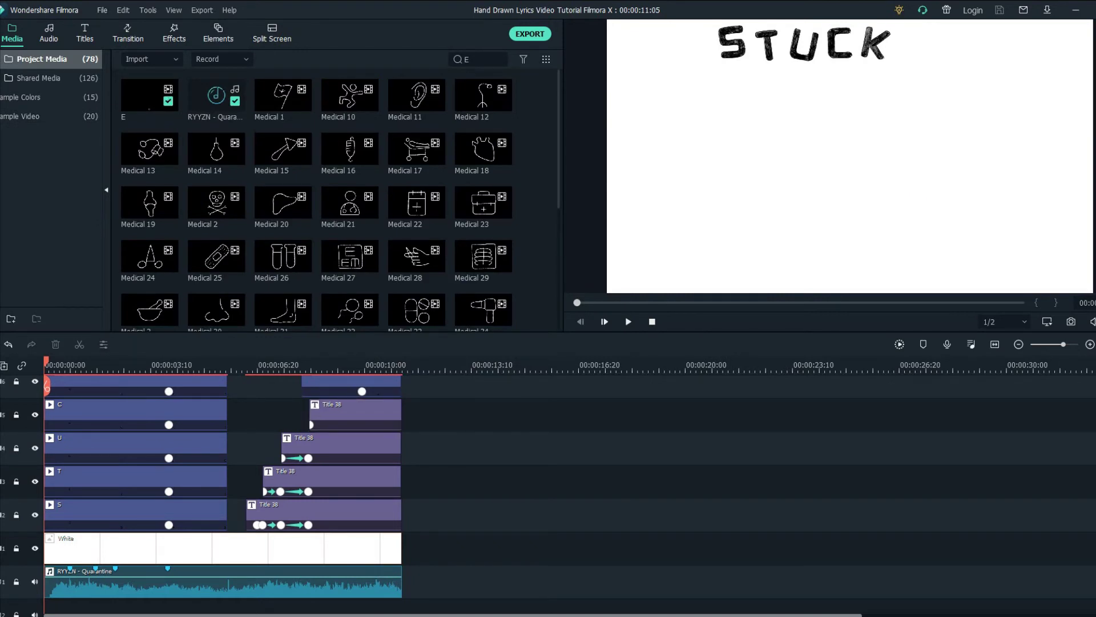
pyautogui.hotkey('ctrl', 'a')
pyautogui.press('Delete')
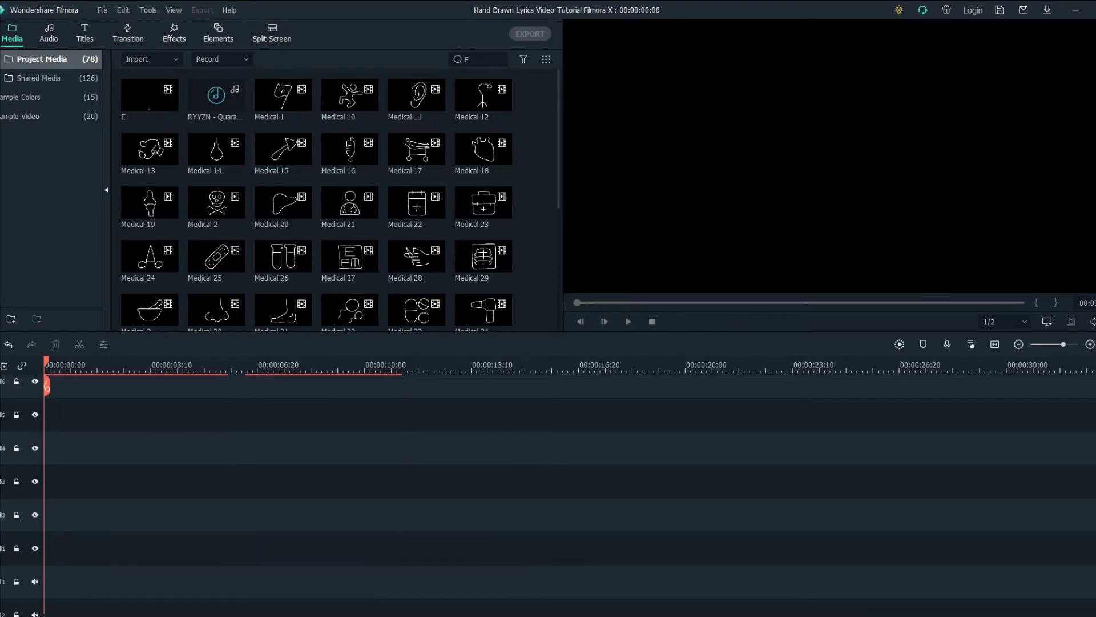
# Import the exported lyrics video dsadsa from the EXPORTED VIDEOS FOLDER
pyautogui.click(150, 59)
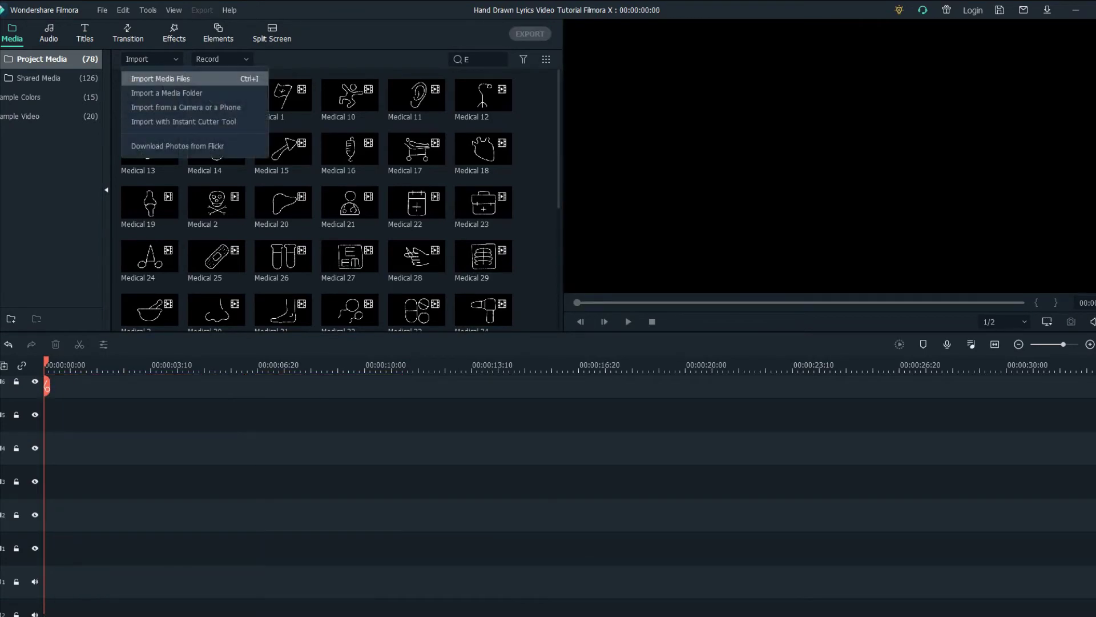
pyautogui.click(150, 148)
pyautogui.click(172, 237)
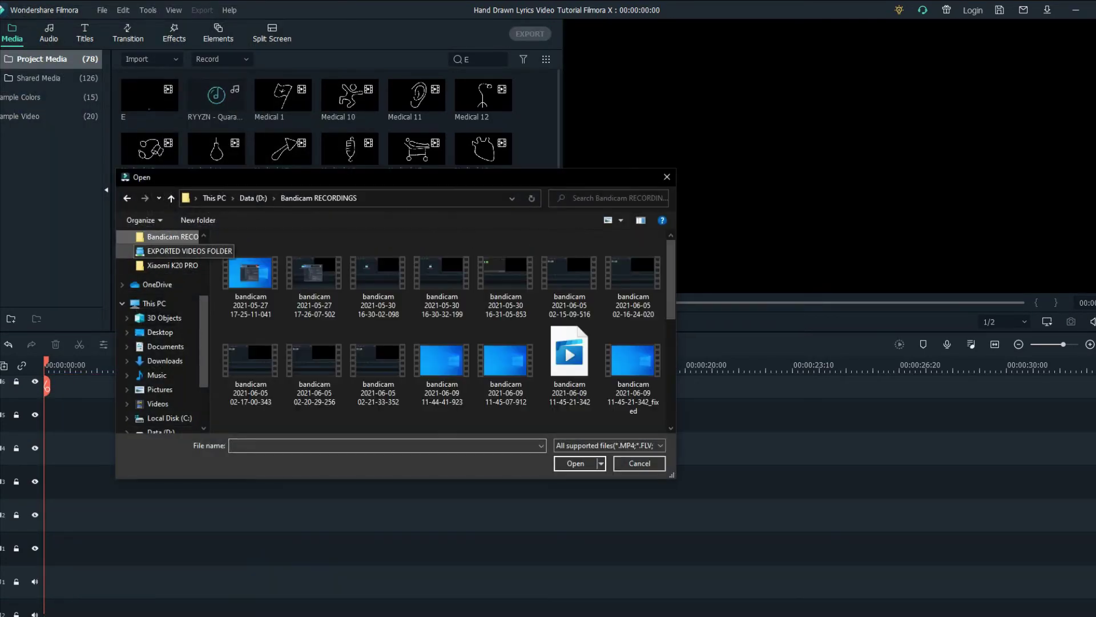
pyautogui.click(172, 251)
pyautogui.click(241, 263)
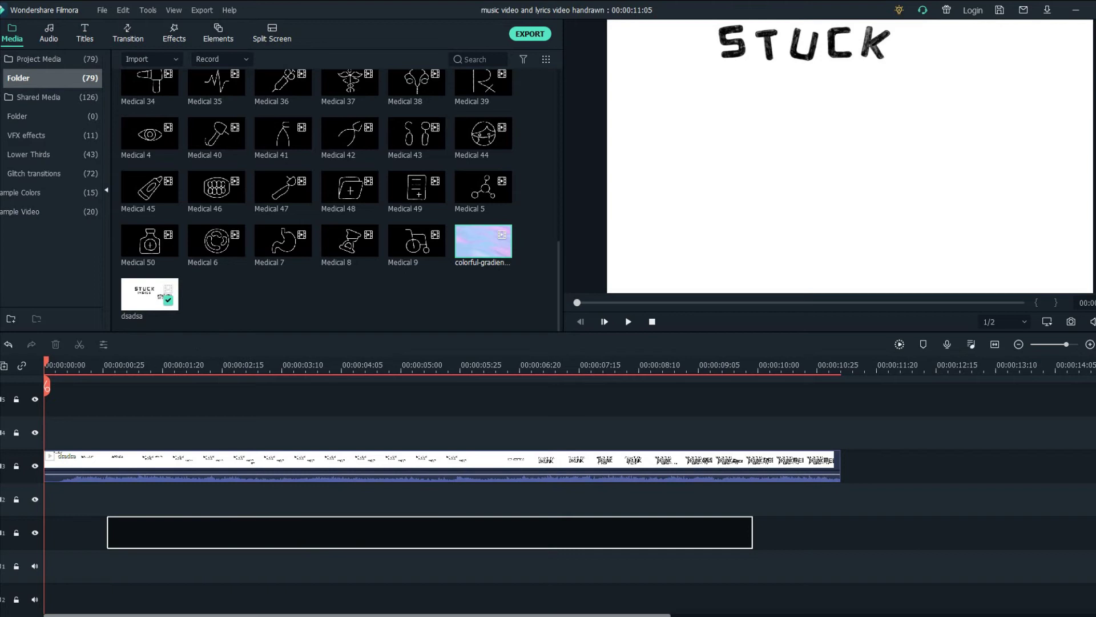
# Place the gradient background at the timeline's start below the dsadsa clip and trim it to about 8 seconds
pyautogui.moveTo(107, 532); pyautogui.dragTo(45, 532)
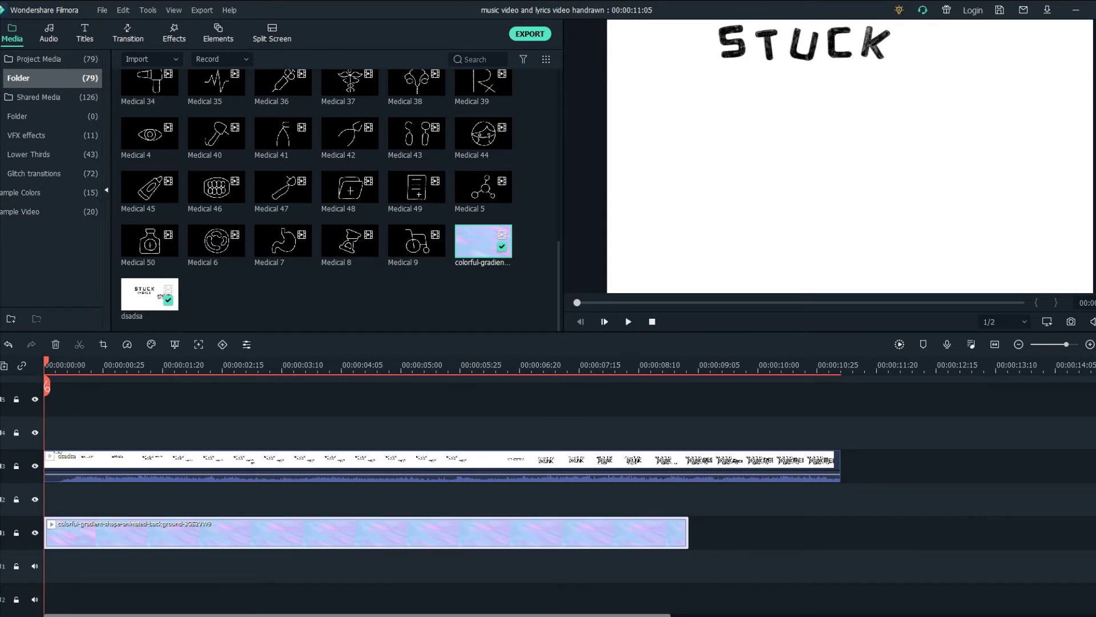
pyautogui.moveTo(689, 532); pyautogui.dragTo(615, 532)
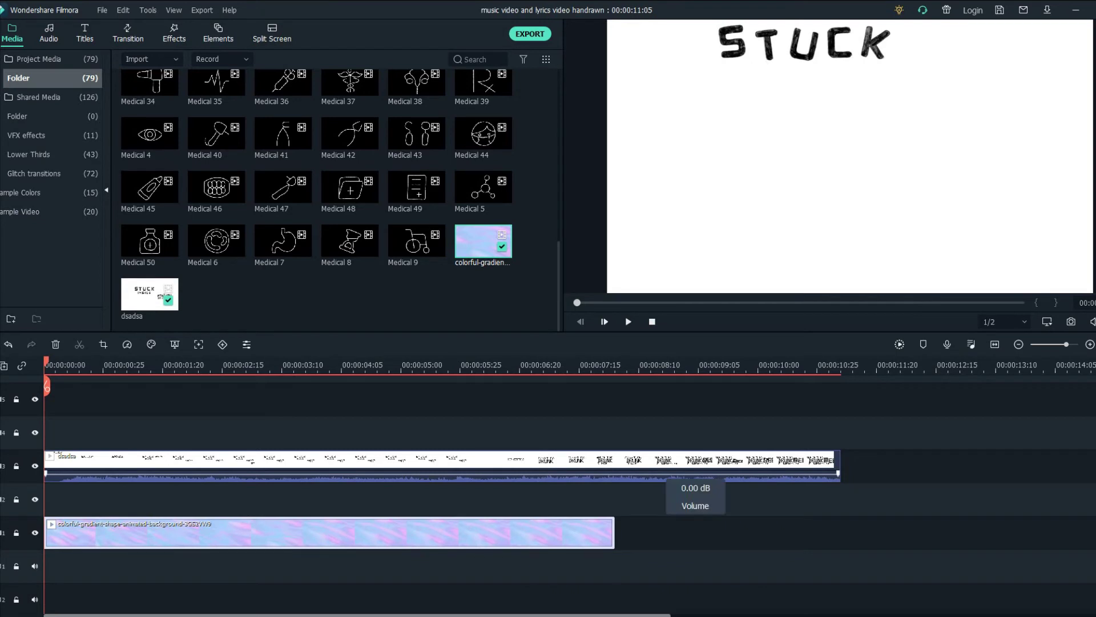
# Append a copy of the trimmed gradient background and cut it to end with the dsadsa clip
pyautogui.hotkey('ctrl', 'c')
pyautogui.click(663, 365)
pyautogui.hotkey('ctrl', 'v')
pyautogui.moveTo(662, 532); pyautogui.dragTo(588, 533)
pyautogui.click(741, 366)
pyautogui.click(741, 386)
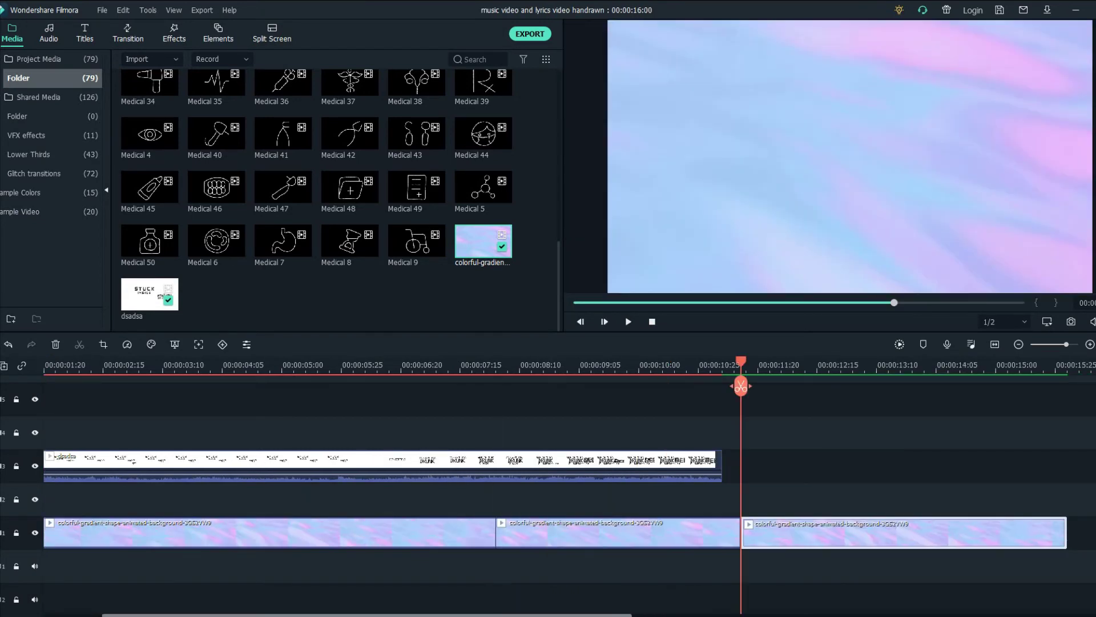
pyautogui.press('Delete')
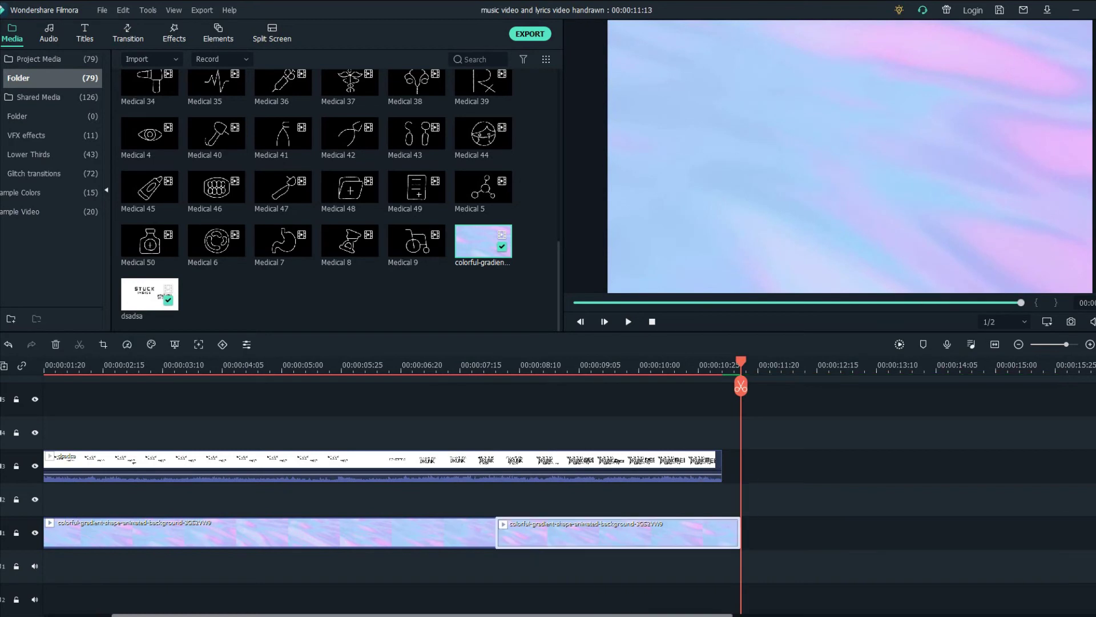
pyautogui.moveTo(739, 537); pyautogui.dragTo(721, 537)
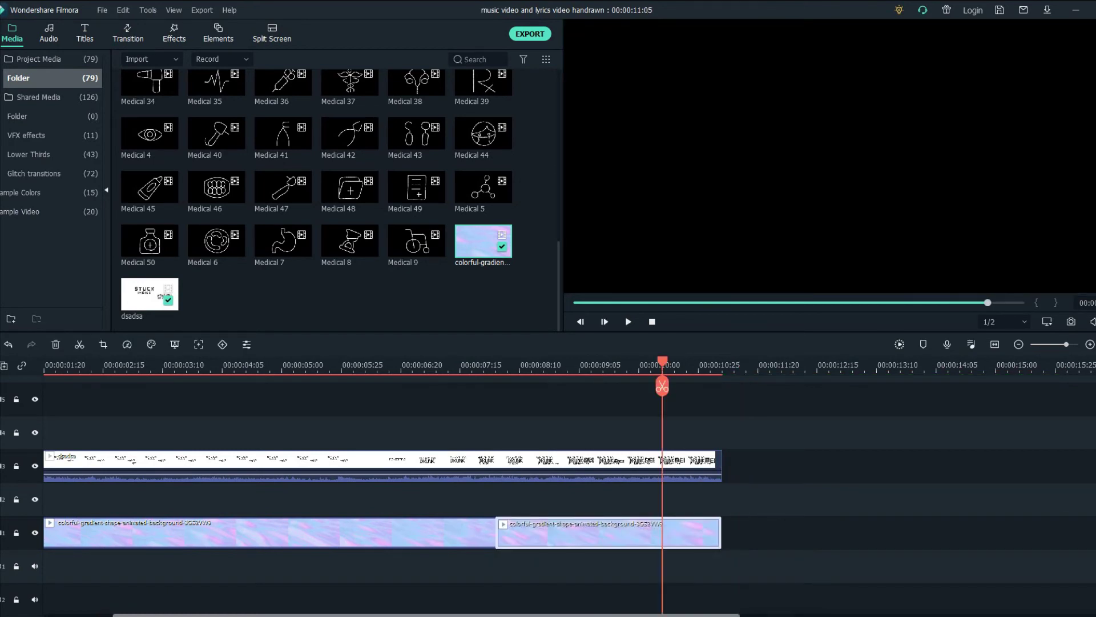
# Set the dsadsa clip's blending mode to Multiply over the gradient background and play the result from the start
pyautogui.moveTo(662, 366); pyautogui.dragTo(250, 365)
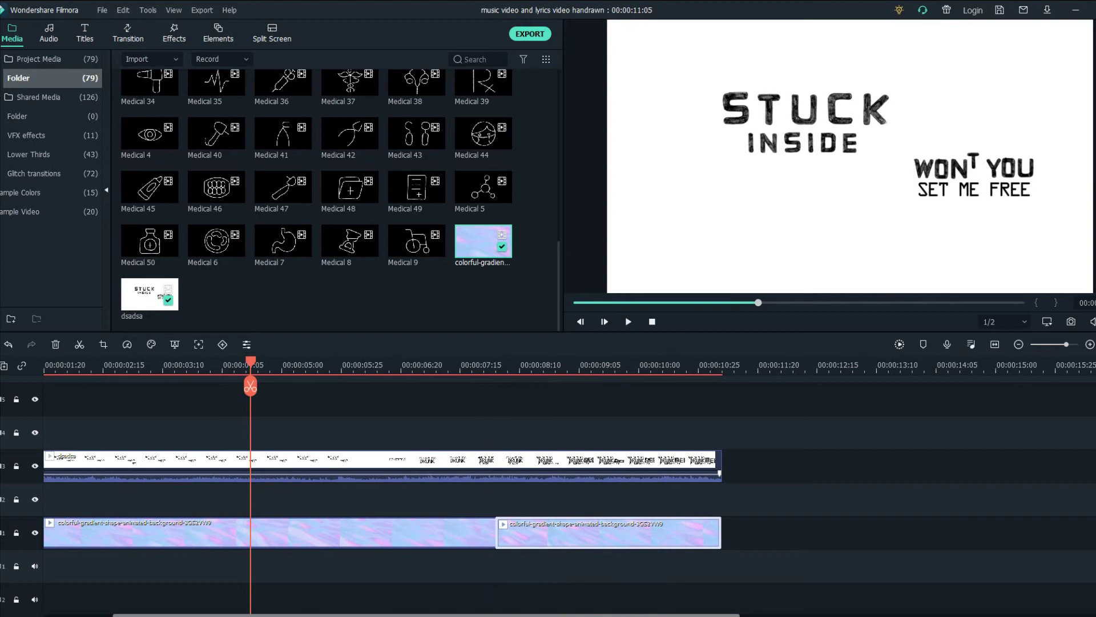
pyautogui.doubleClick(349, 474)
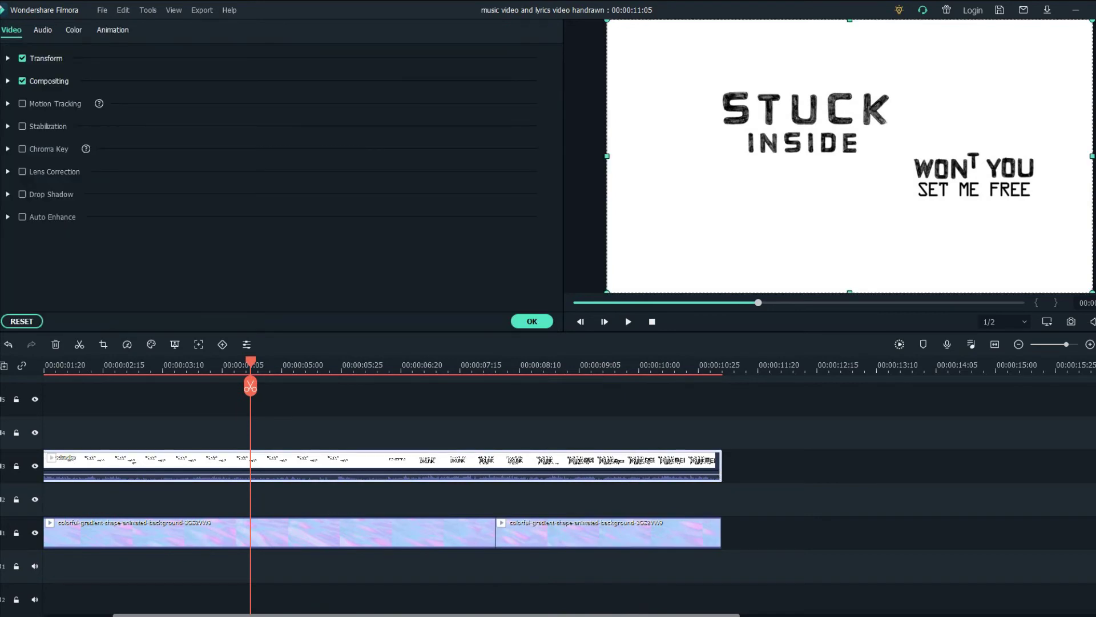
pyautogui.click(303, 114)
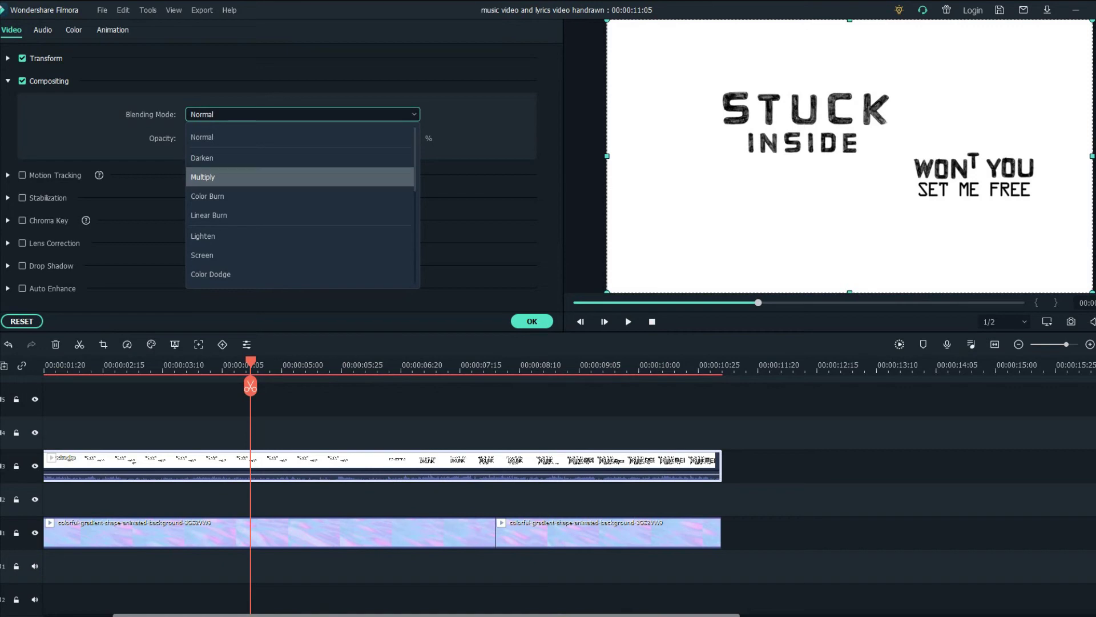
pyautogui.click(203, 177)
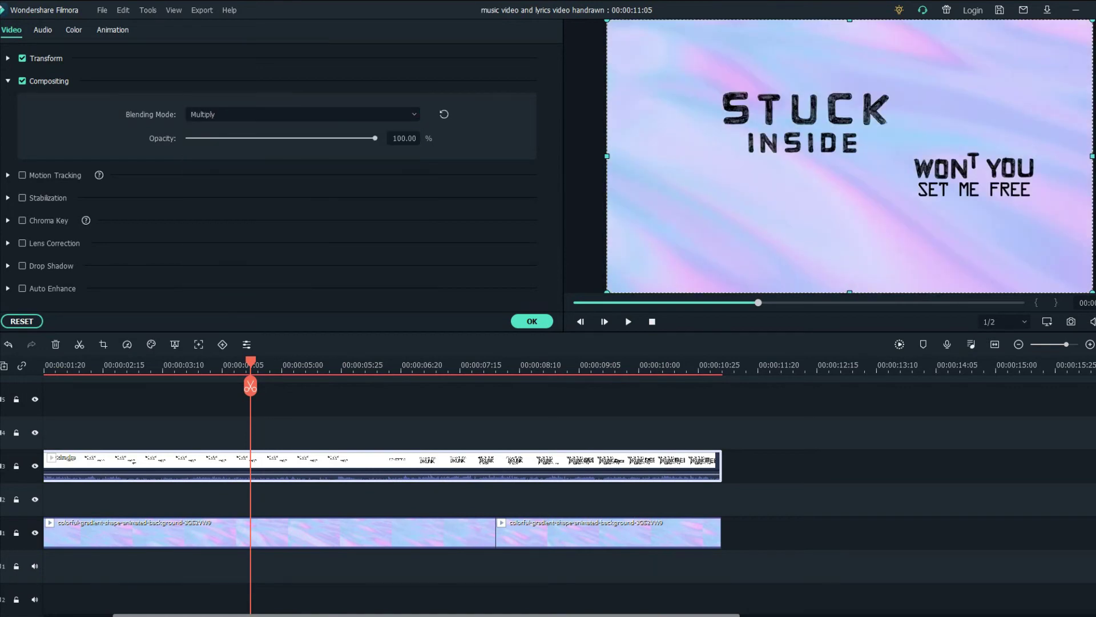
pyautogui.moveTo(250, 361); pyautogui.dragTo(45, 361)
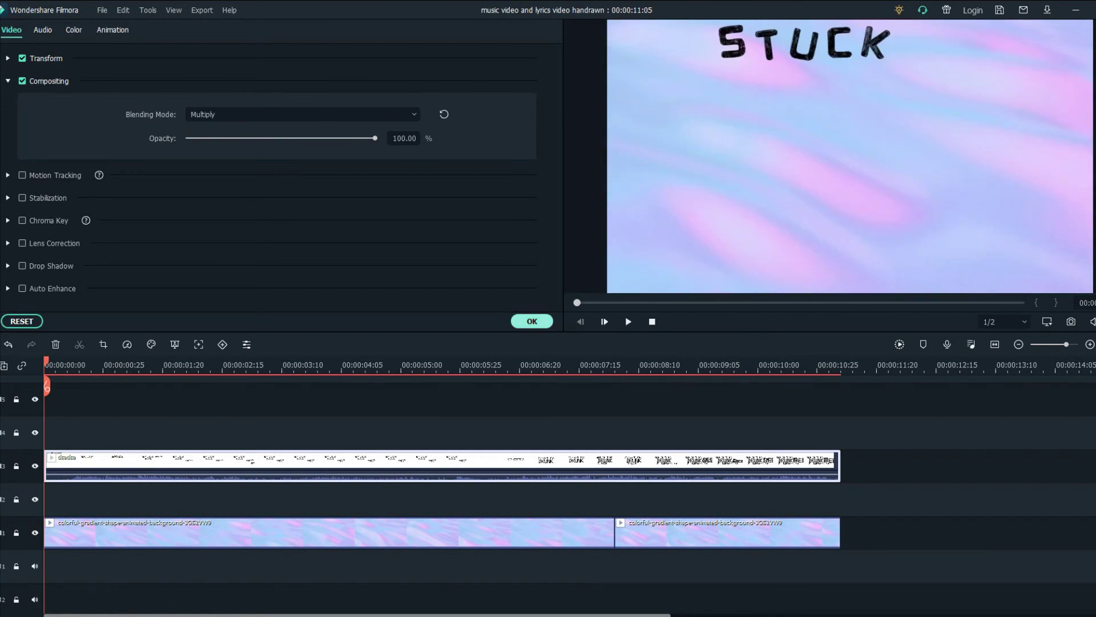
pyautogui.click(532, 321)
pyautogui.press('space')
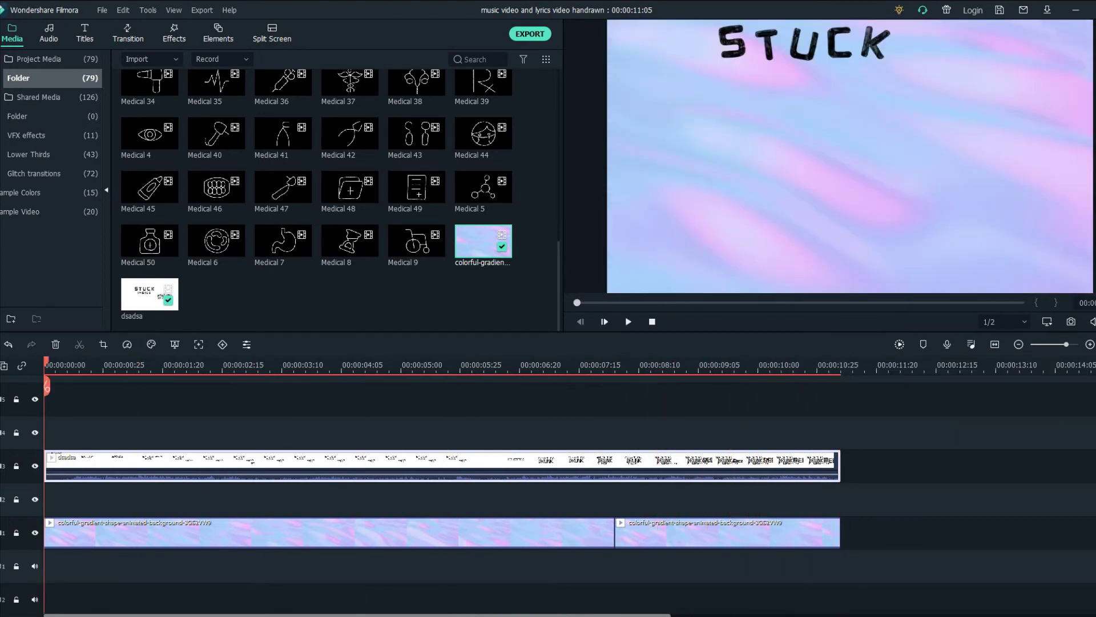
pyautogui.scroll(3, 548, 497)
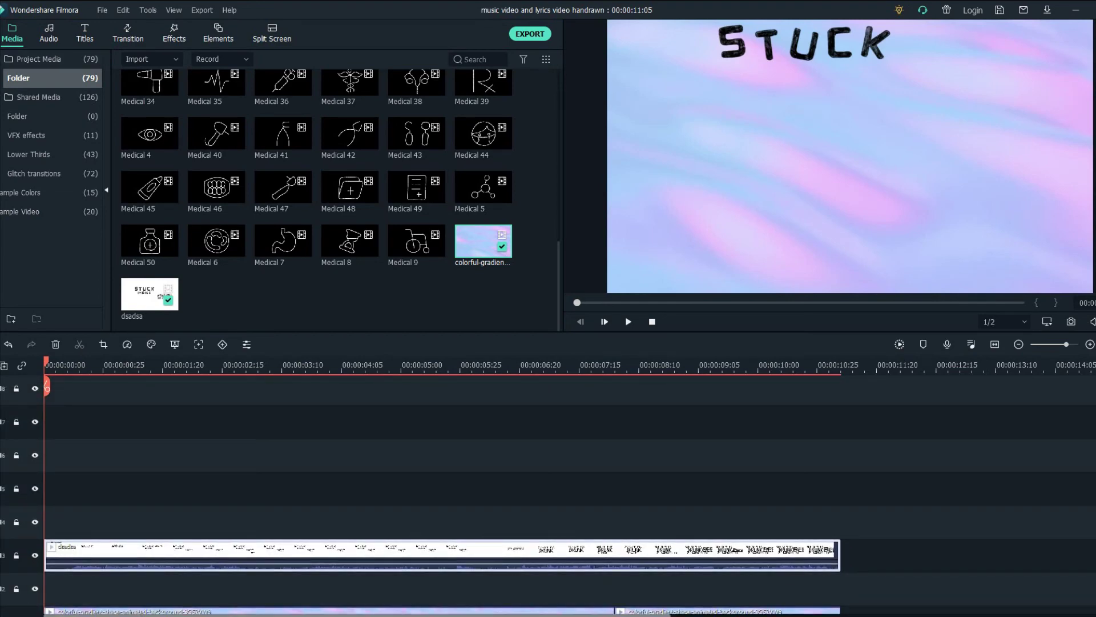
# Add the Old video effect above the dsadsa clip from the start, stretch it to the clip's end, and play the result
pyautogui.click(174, 33)
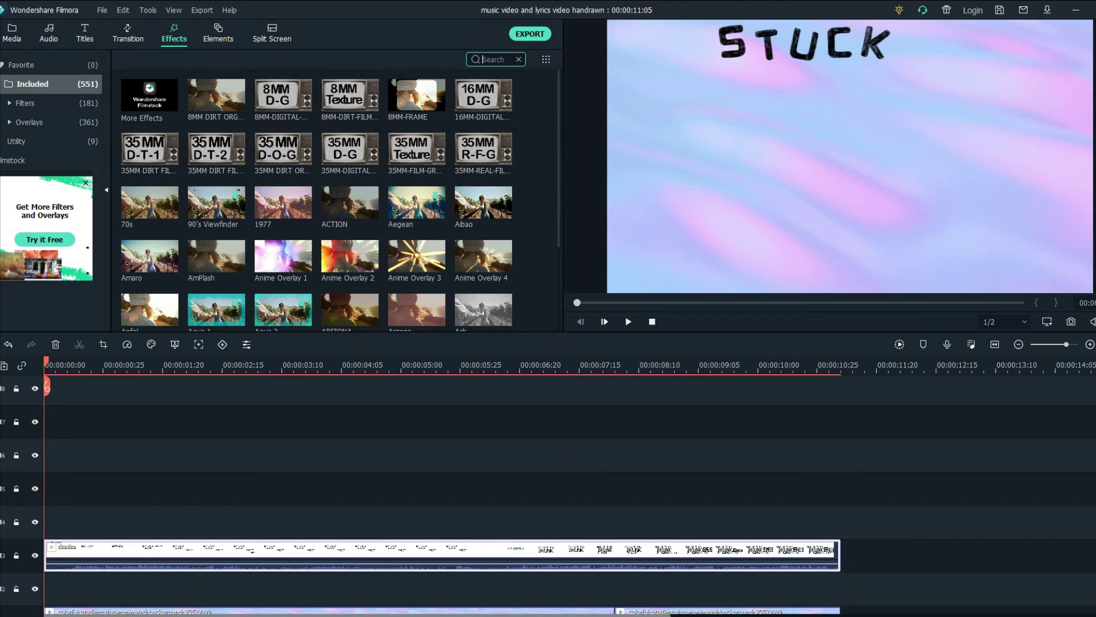
pyautogui.write('old')
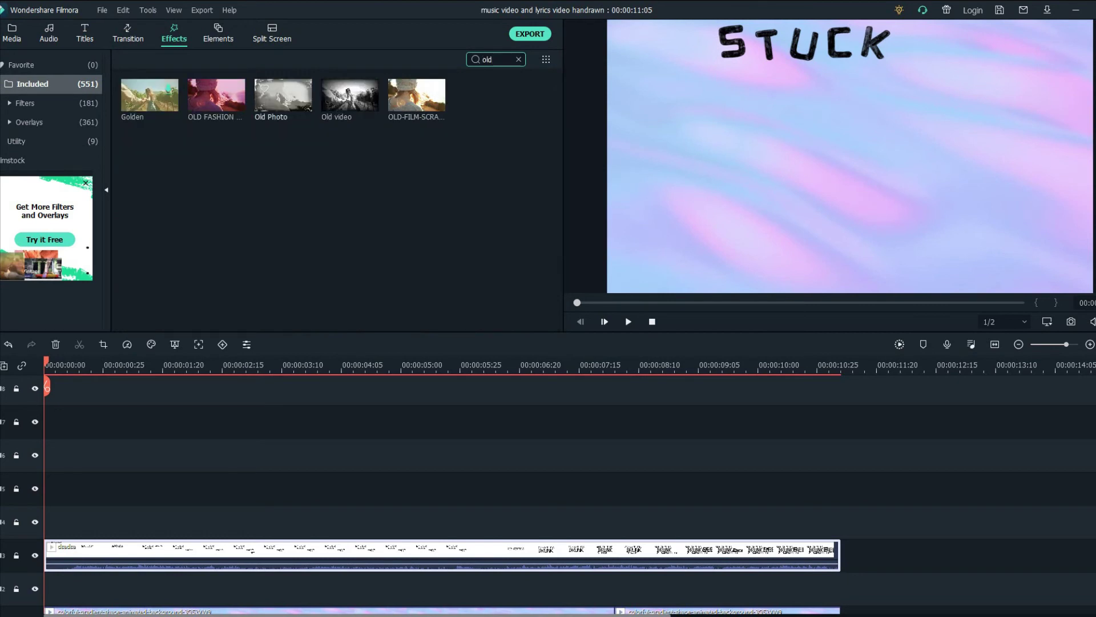
pyautogui.moveTo(350, 95); pyautogui.dragTo(80, 489)
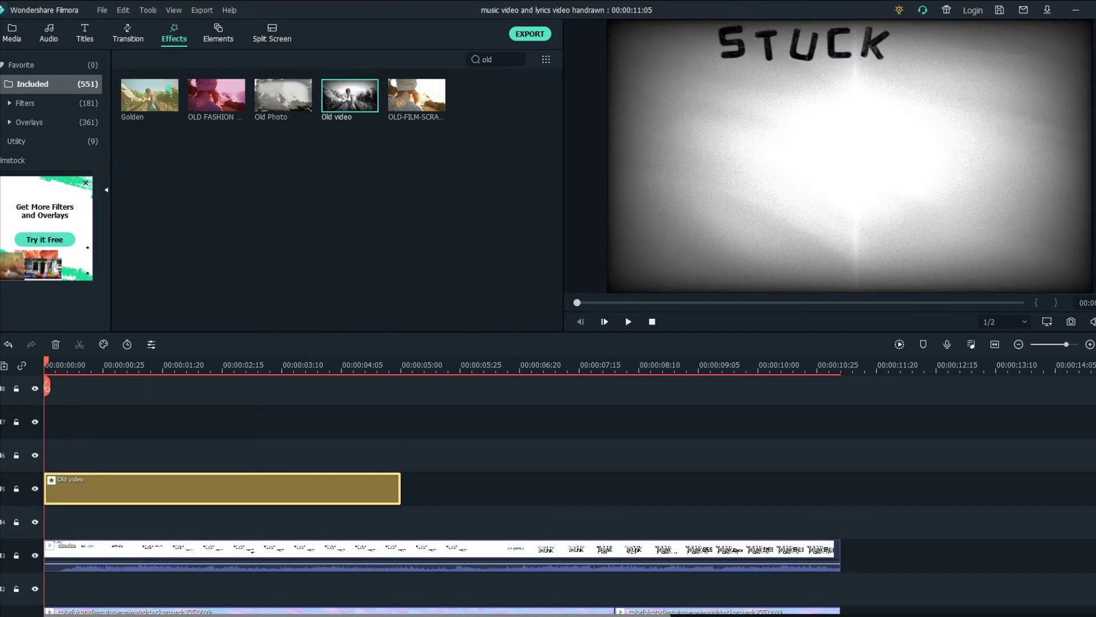
pyautogui.moveTo(400, 488); pyautogui.dragTo(840, 489)
pyautogui.scroll(-3, 548, 496)
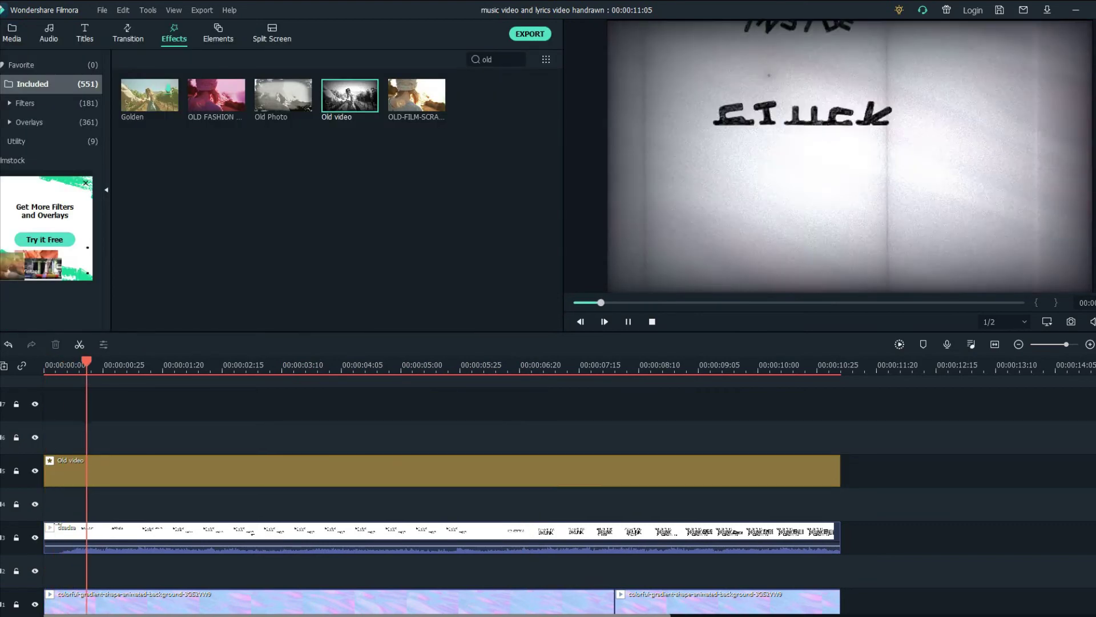
pyautogui.scroll(-1, 548, 495)
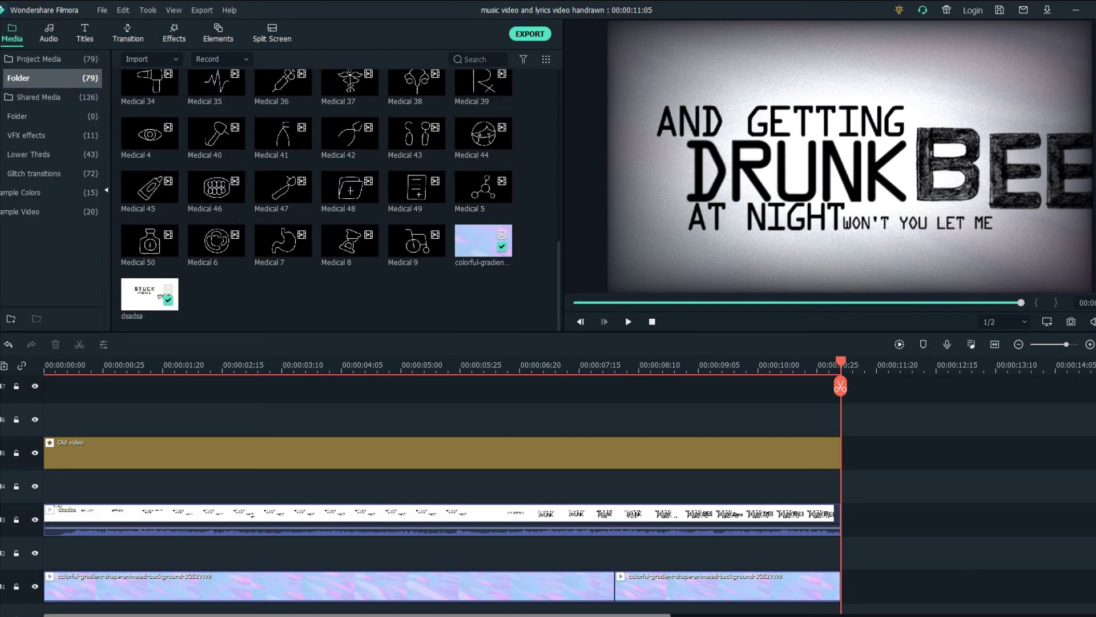
# Add the Medical 42 drawing above the dsadsa clip, shrink it beneath the STUCK INSIDE lyrics, and change its blending mode
pyautogui.scroll(1, 315, 199)
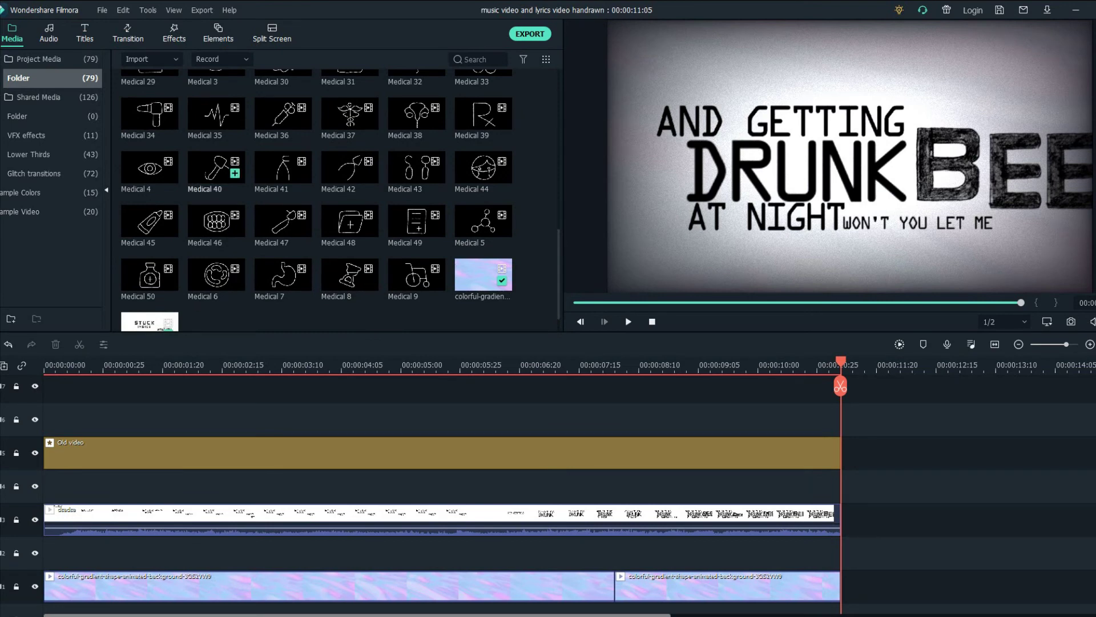
pyautogui.moveTo(841, 362); pyautogui.dragTo(45, 361)
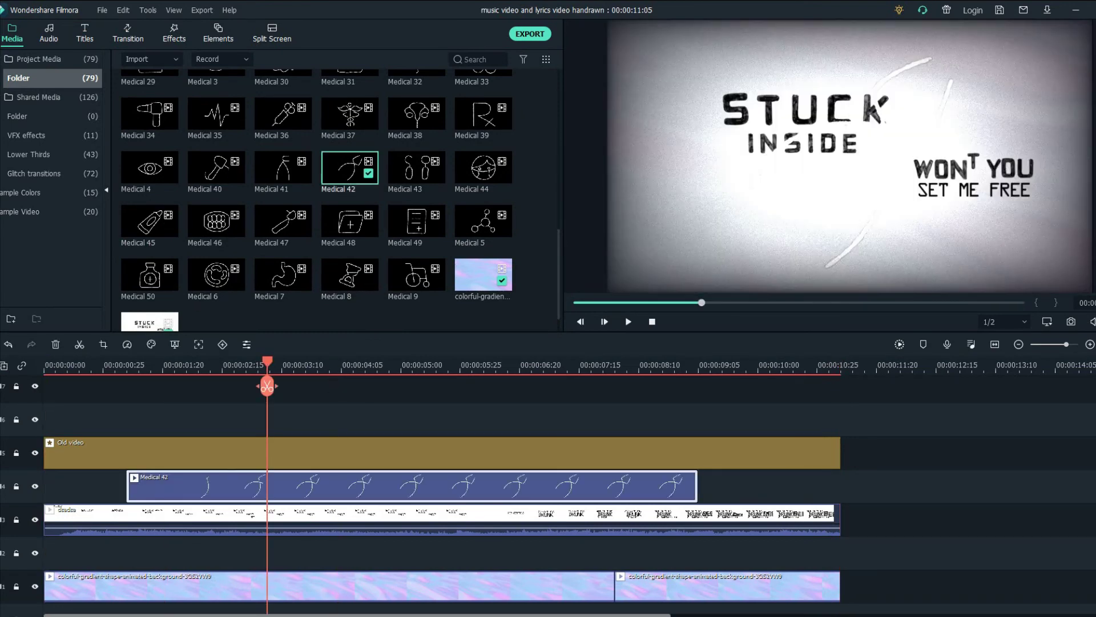
pyautogui.moveTo(267, 362); pyautogui.dragTo(210, 361)
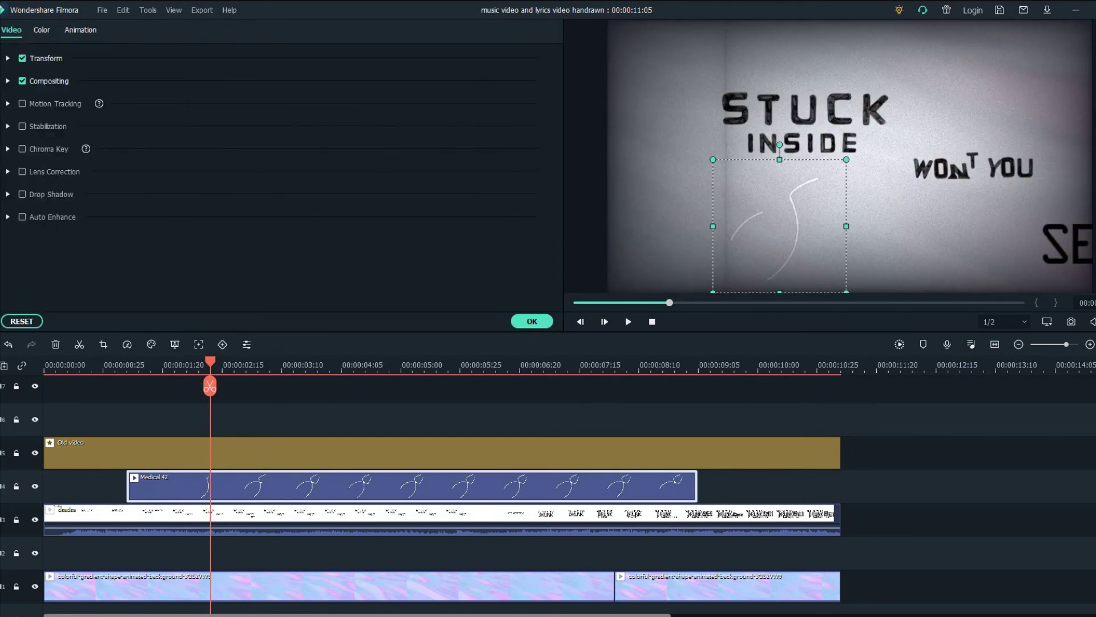
pyautogui.click(49, 80)
pyautogui.click(303, 115)
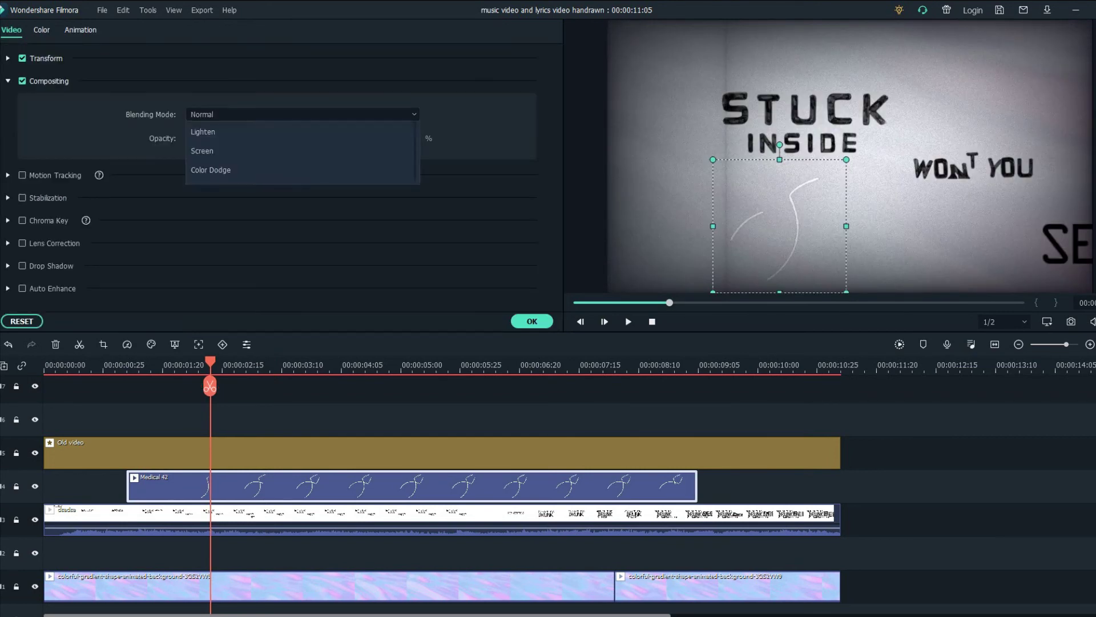
pyautogui.scroll(-5, 300, 206)
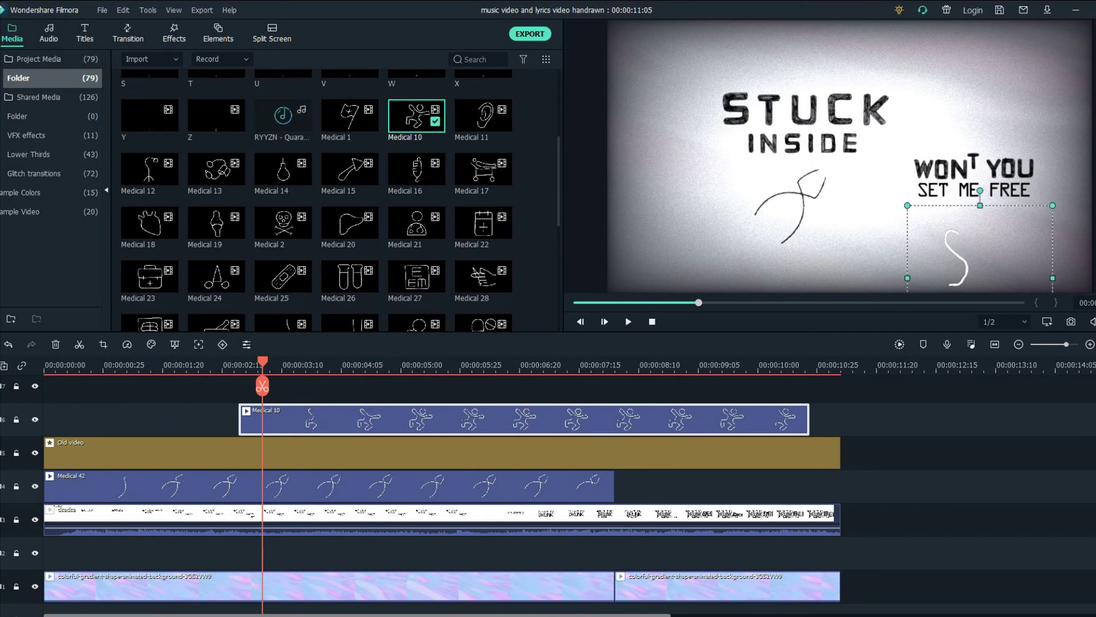
# Change the Medical 10 clip's blending mode, trying Darken and Hard Mix, and trim both Medical clips to end at about 6 seconds
pyautogui.doubleClick(524, 420)
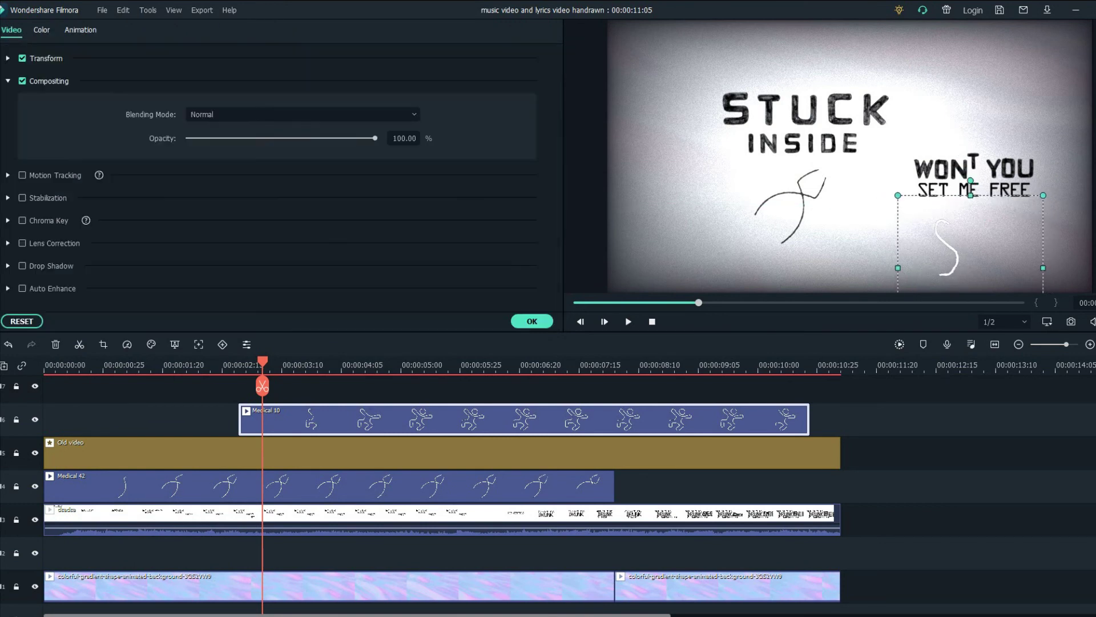
pyautogui.click(303, 114)
pyautogui.click(414, 114)
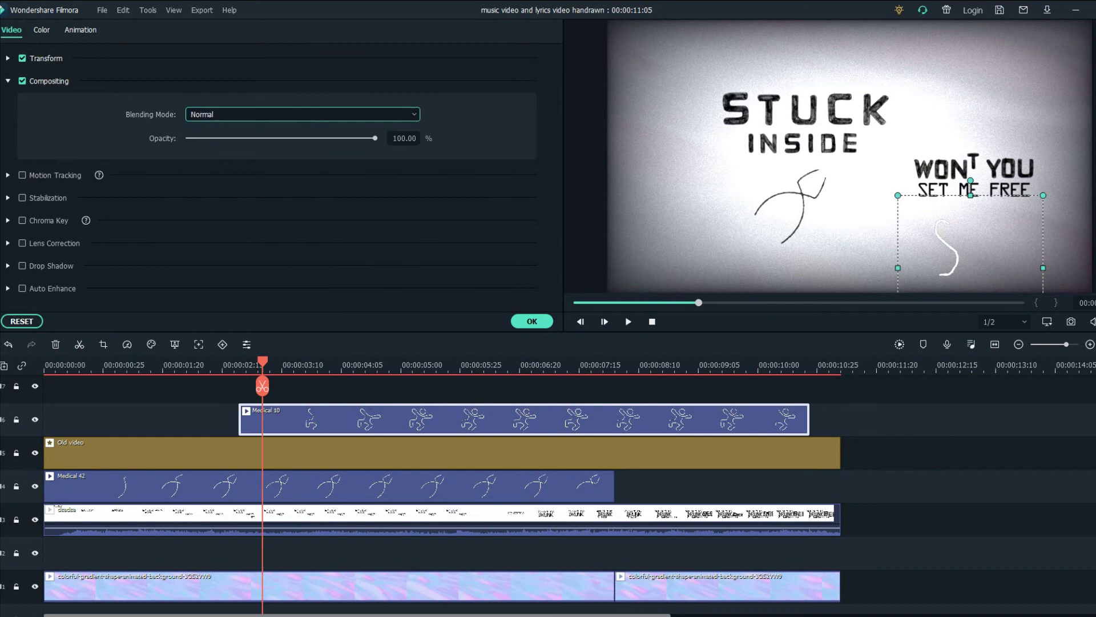
pyautogui.click(302, 114)
pyautogui.scroll(-5, 300, 232)
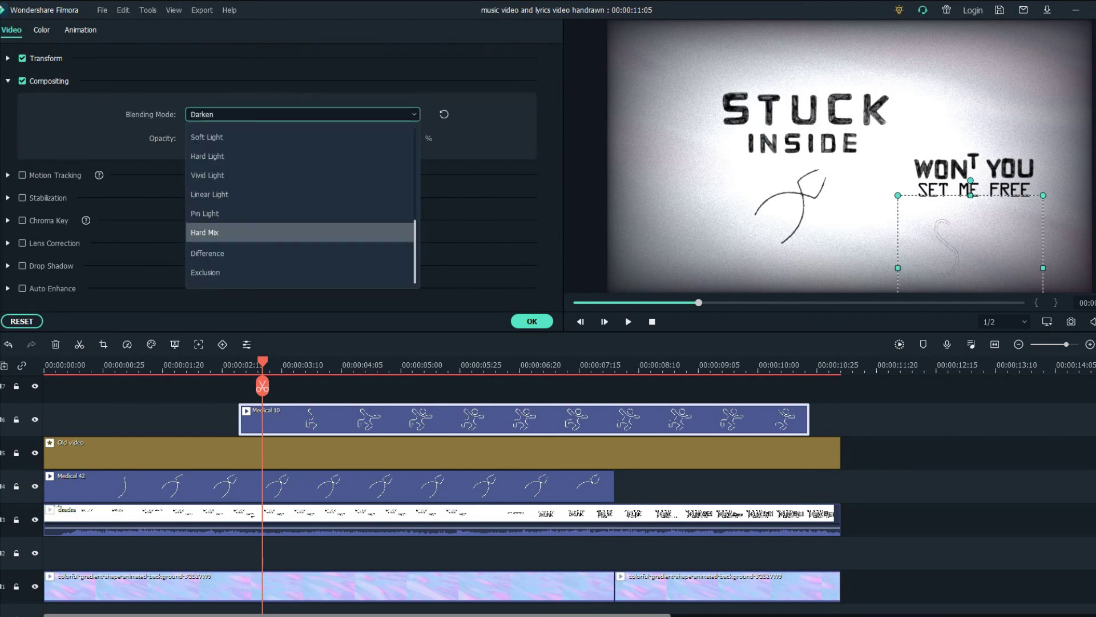
pyautogui.click(299, 232)
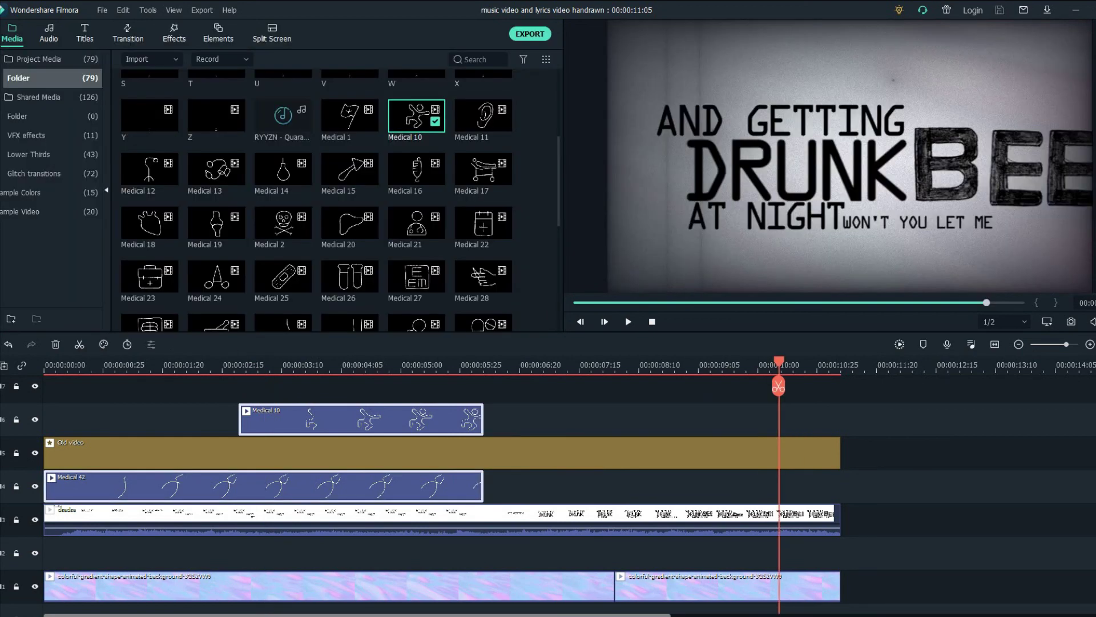
# Add the Medical 35 heartbeat after the Medical 10 clip with Exclusion blending, and shrink it above the AND GETTING DRUNK lyrics
pyautogui.scroll(-2, 340, 200)
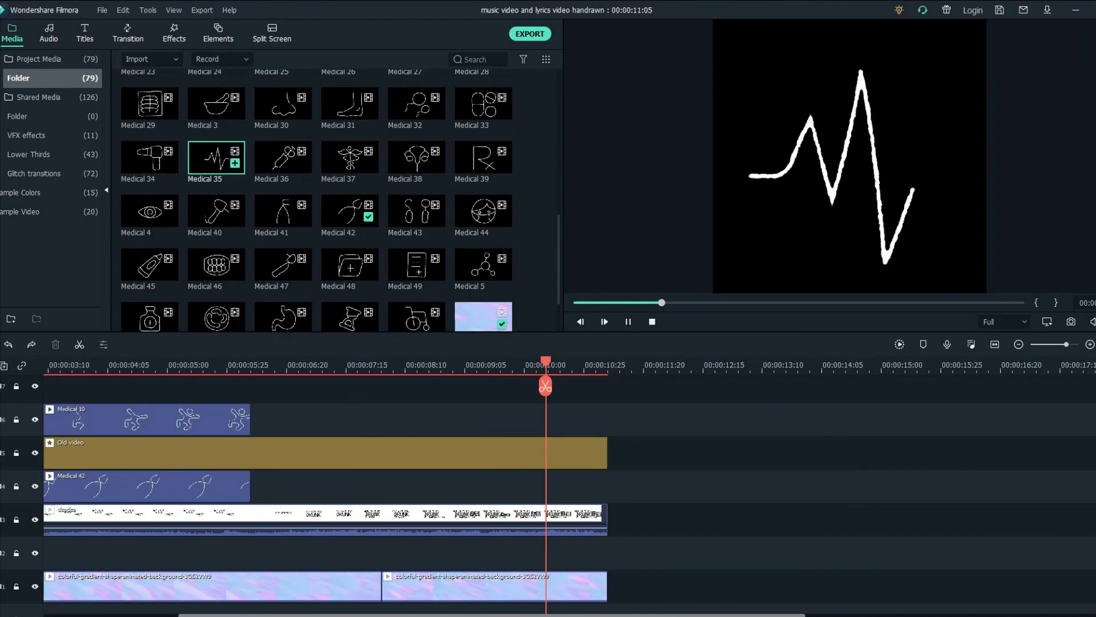
pyautogui.moveTo(216, 157); pyautogui.dragTo(320, 419)
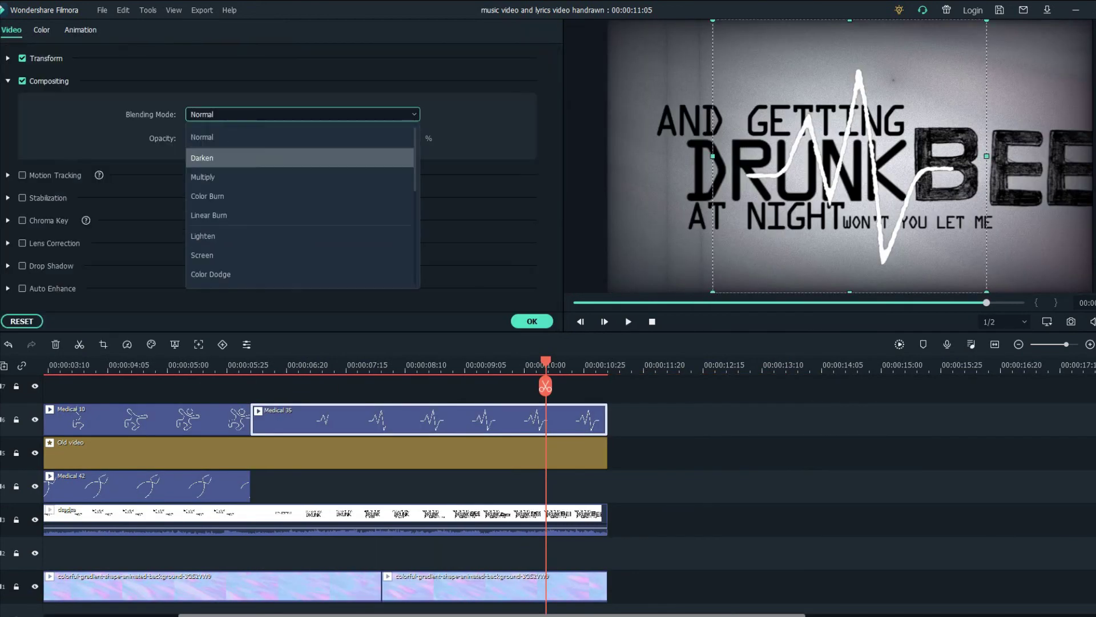
pyautogui.scroll(-3, 342, 229)
pyautogui.click(343, 269)
pyautogui.moveTo(773, 213); pyautogui.dragTo(800, 31)
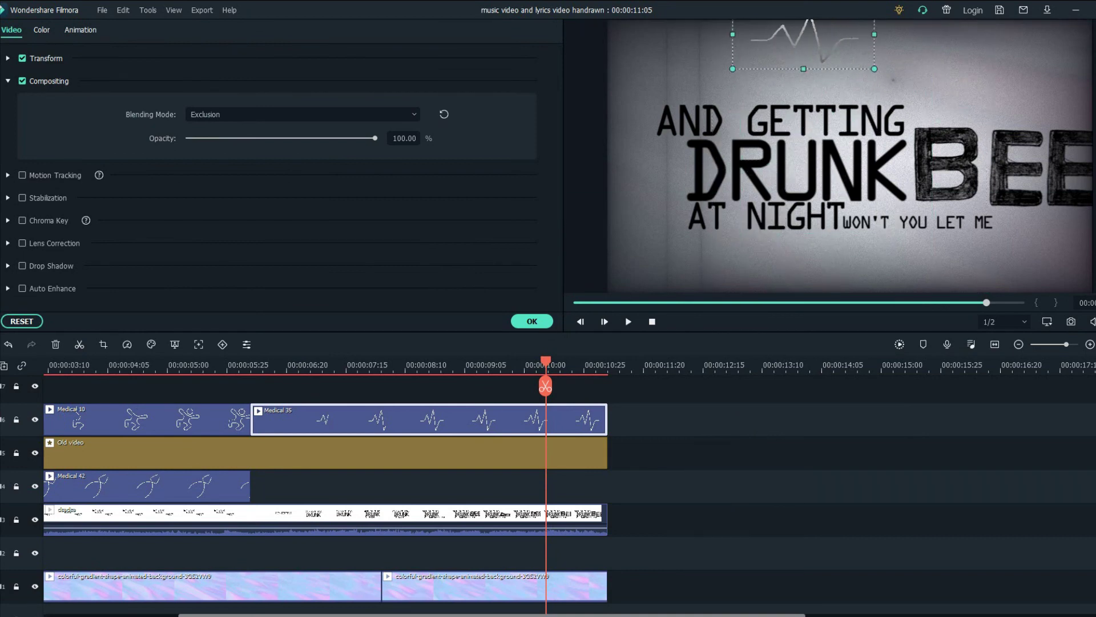
pyautogui.click(532, 321)
# Save the project and return the playhead to the start of the timeline
pyautogui.scroll(-2, 546, 485)
pyautogui.hotkey('ctrl', 's')
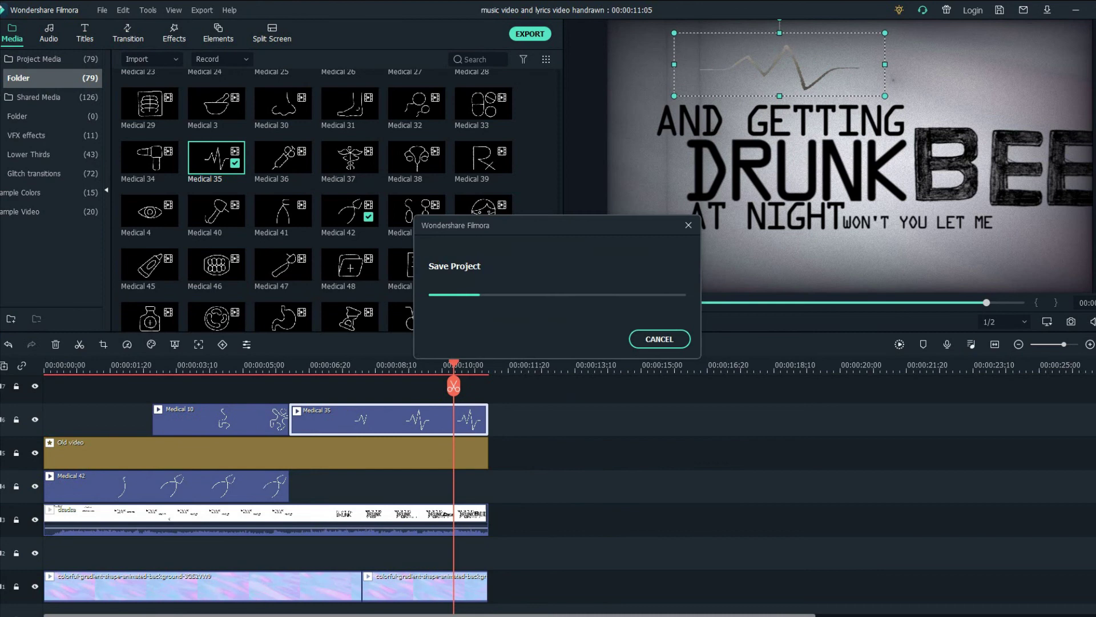
pyautogui.moveTo(452, 364); pyautogui.dragTo(44, 361)
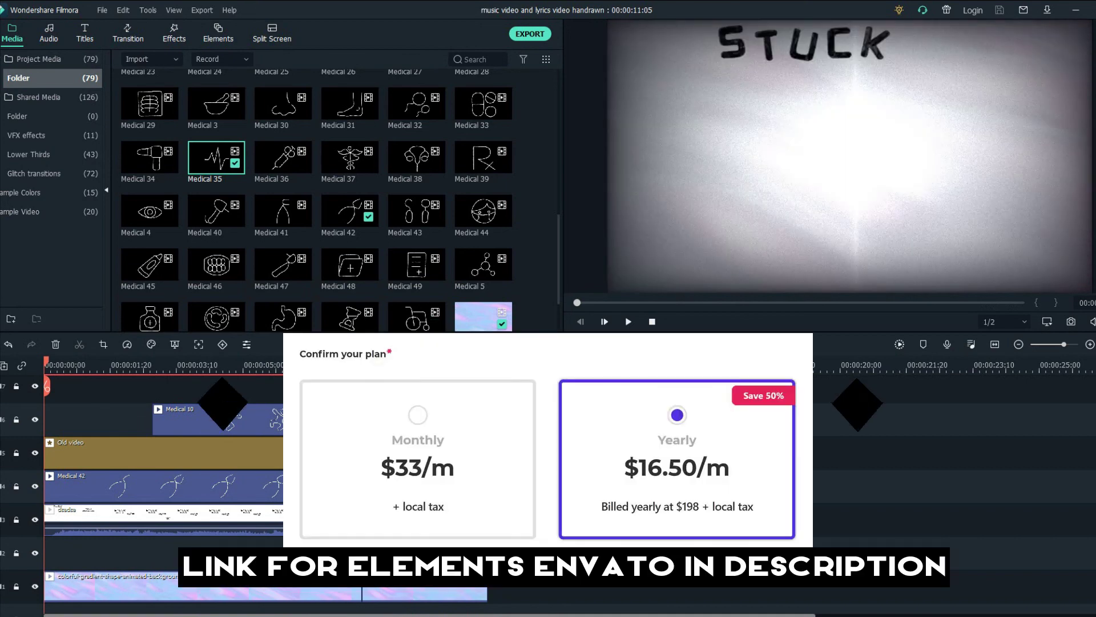